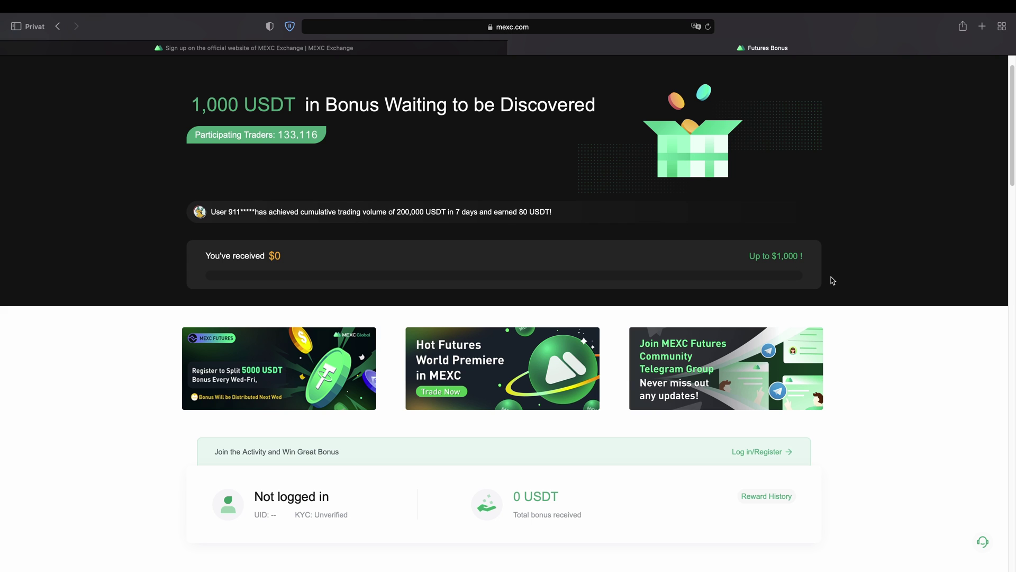
Review the beginner tasks, daily tasks and reward terms on the Futures Bonus page, and return to the sign-up page.
scroll(525, 245, down, 8)
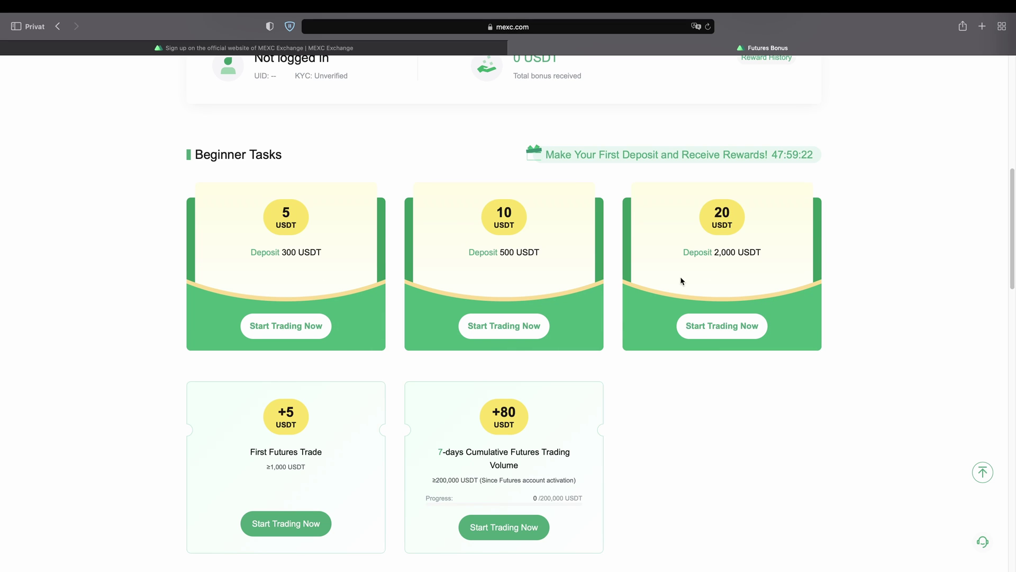
scroll(691, 236, down, 6)
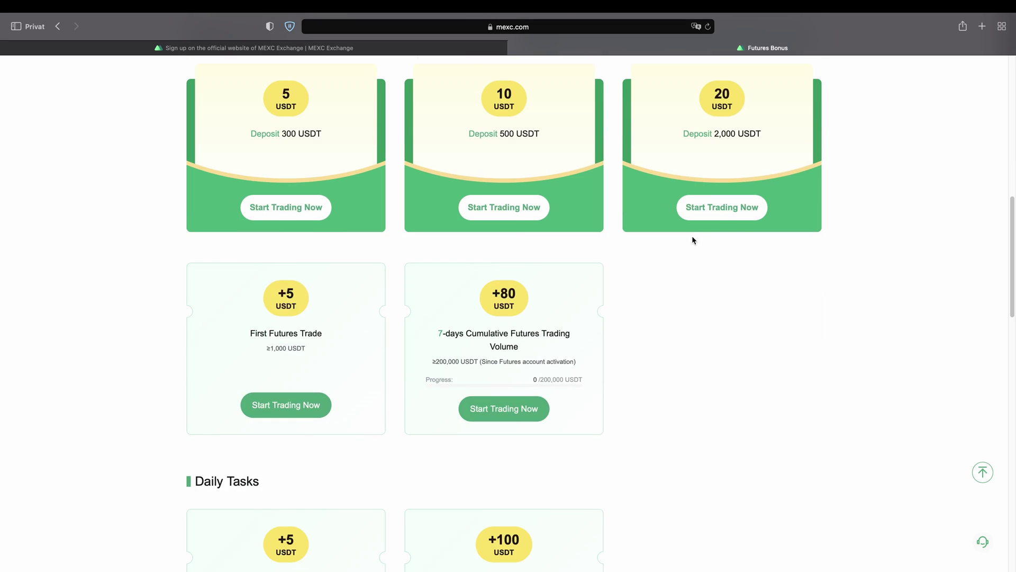
scroll(402, 259, down, 4)
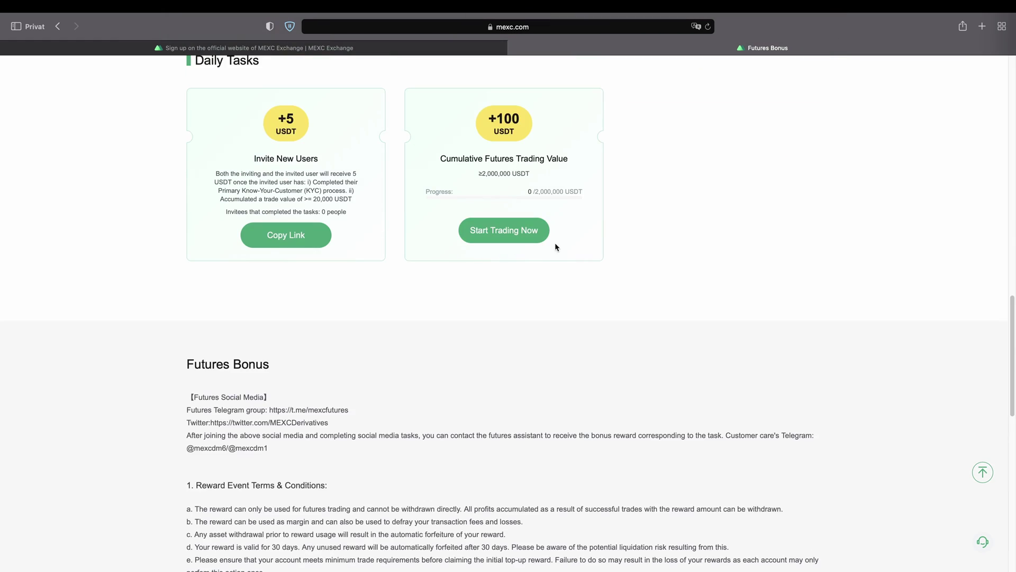
click(347, 47)
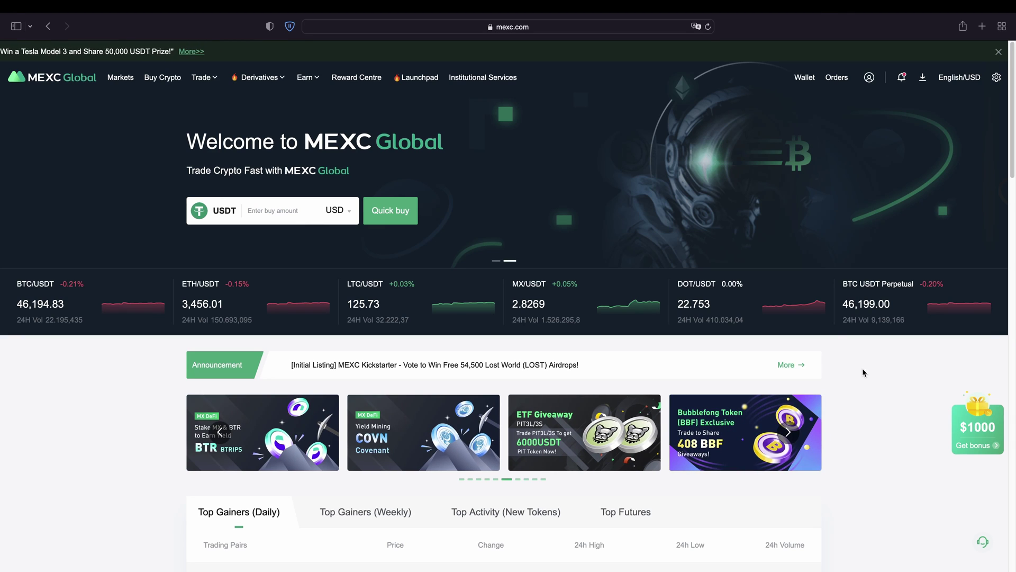
Open the wallet overview and go to its deposit page.
mouse_move(804, 79)
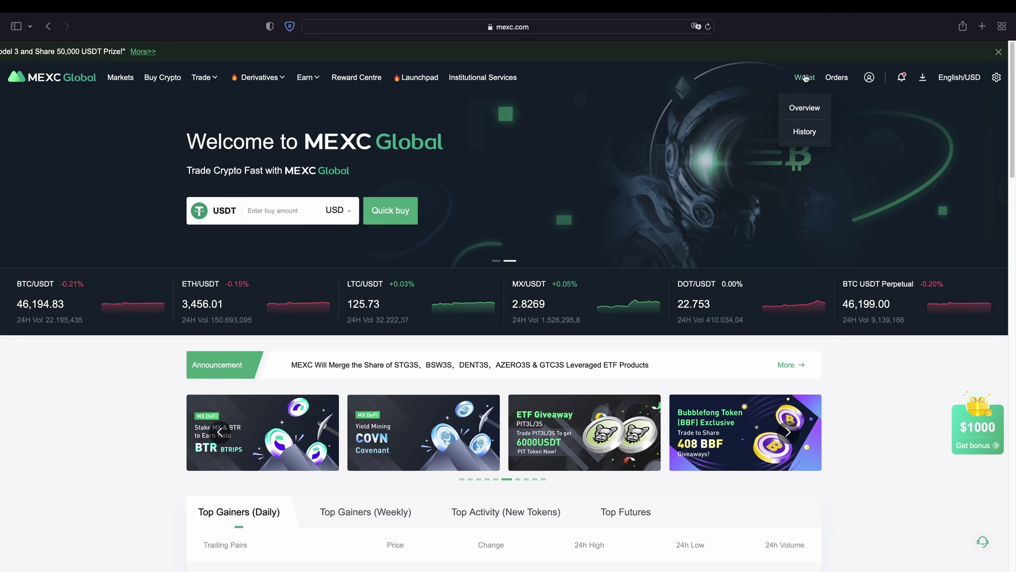
click(805, 107)
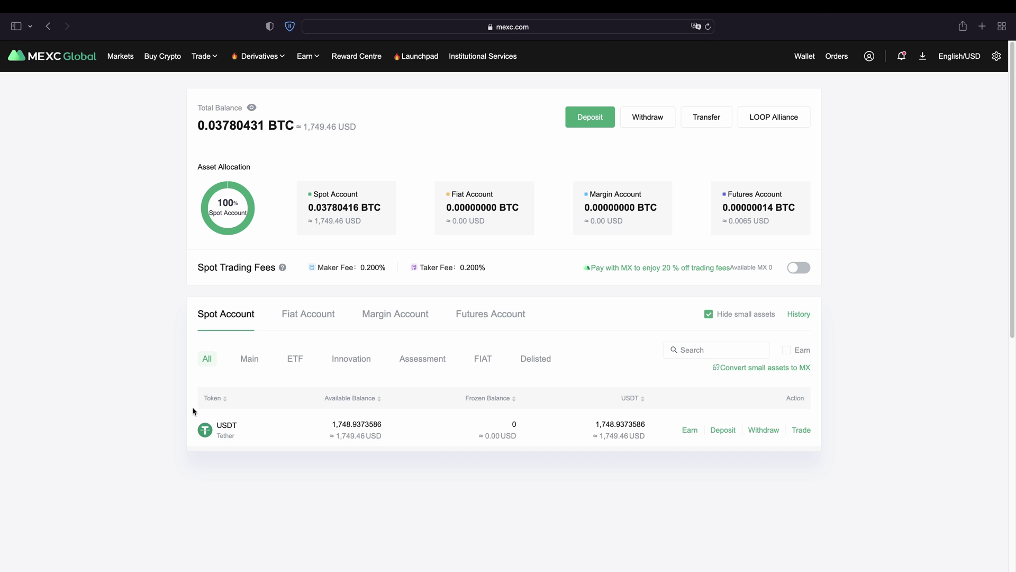
click(588, 122)
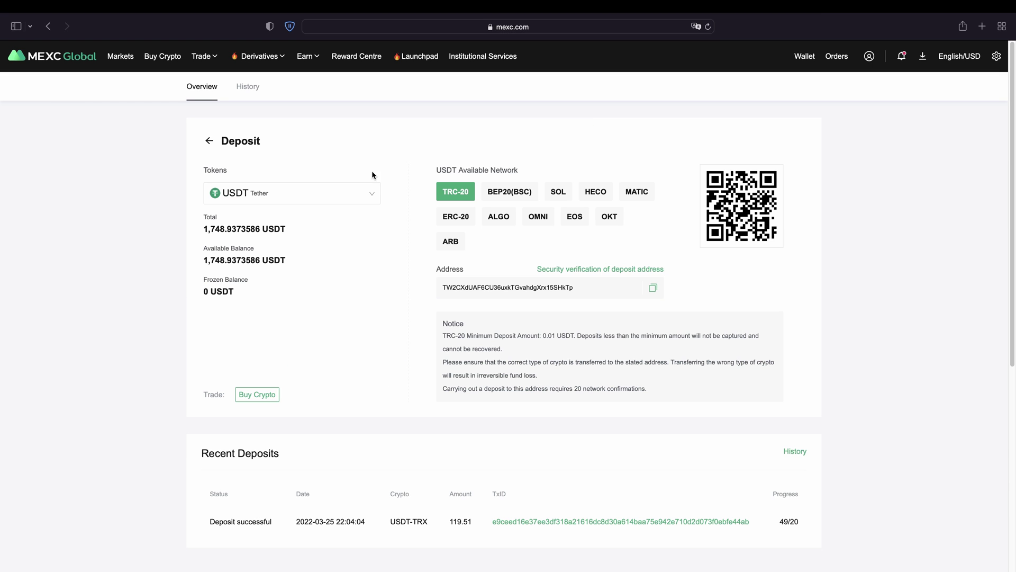
Choose BTC as the deposit token on the BTC network and copy its deposit address.
click(340, 202)
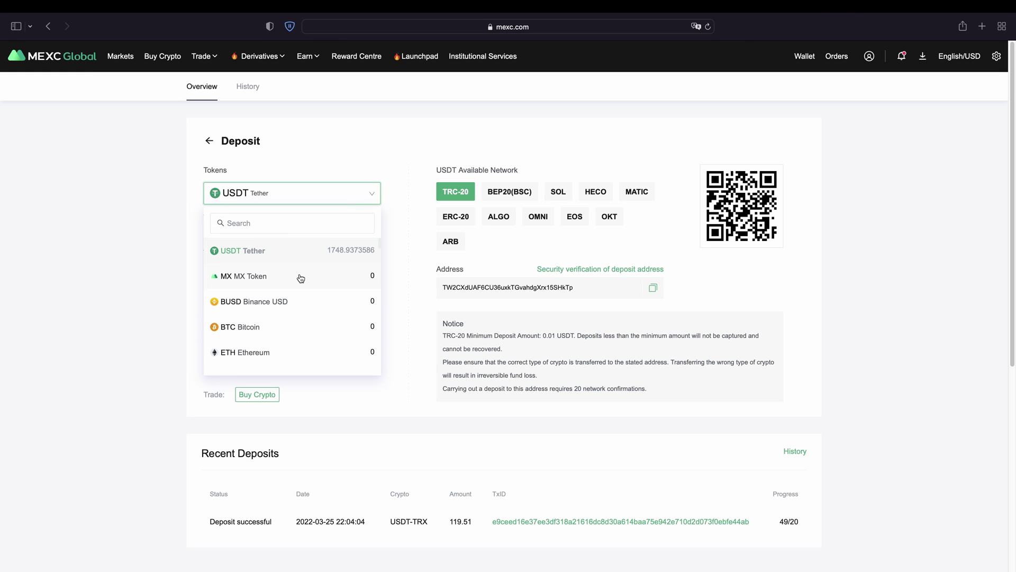
scroll(300, 279, down, 10)
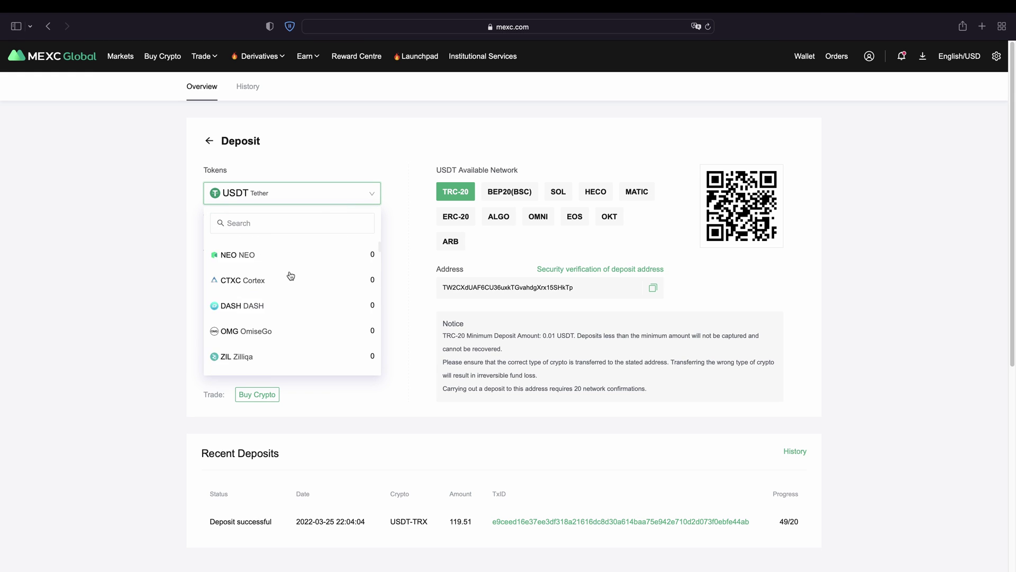
scroll(290, 276, up, 10)
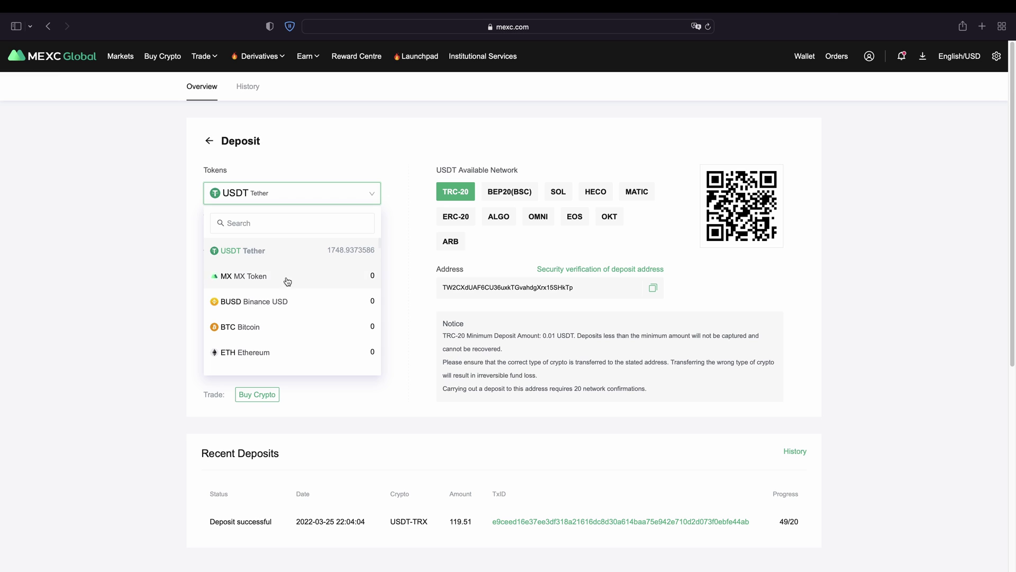
click(266, 332)
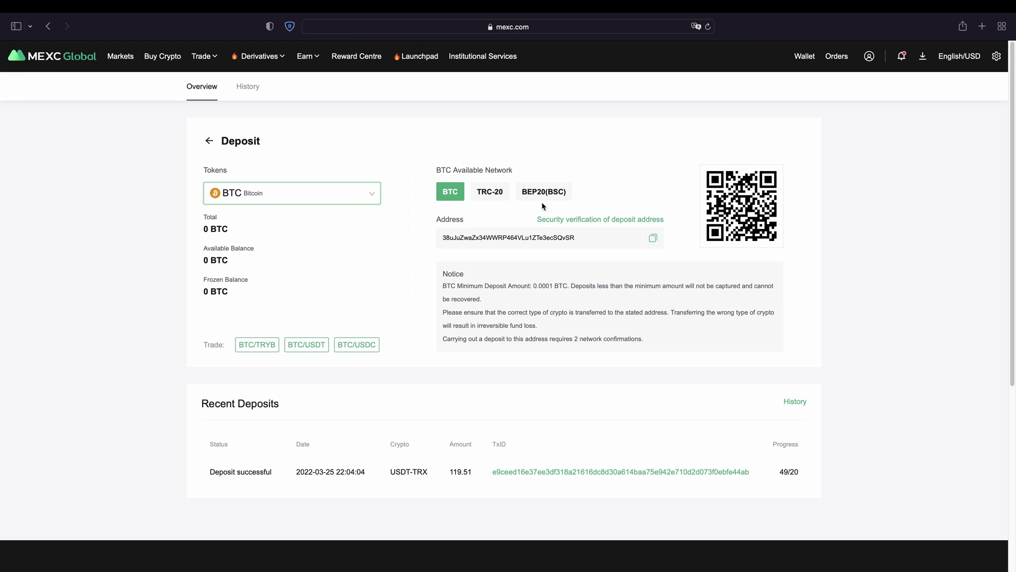
click(453, 194)
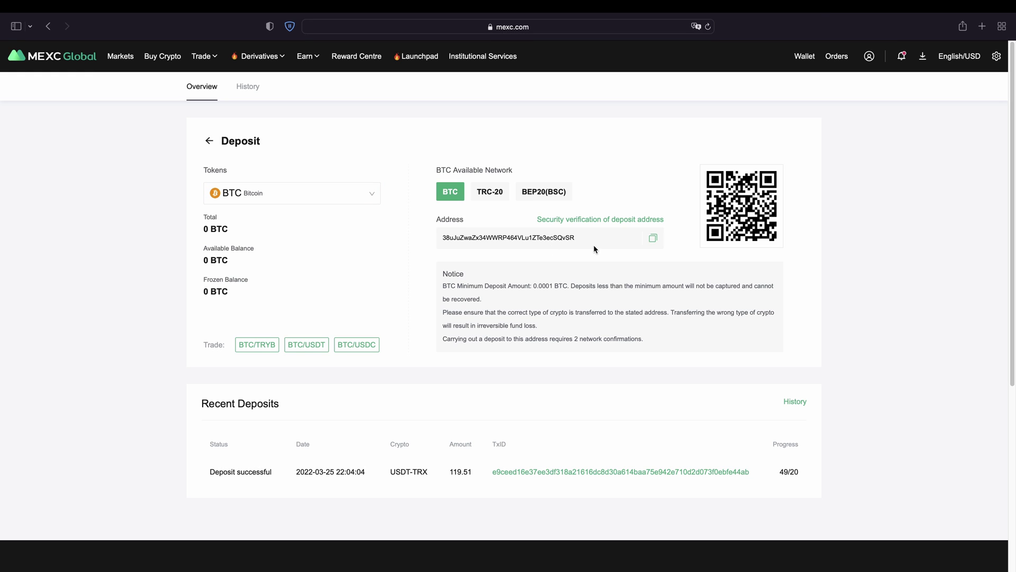
click(652, 237)
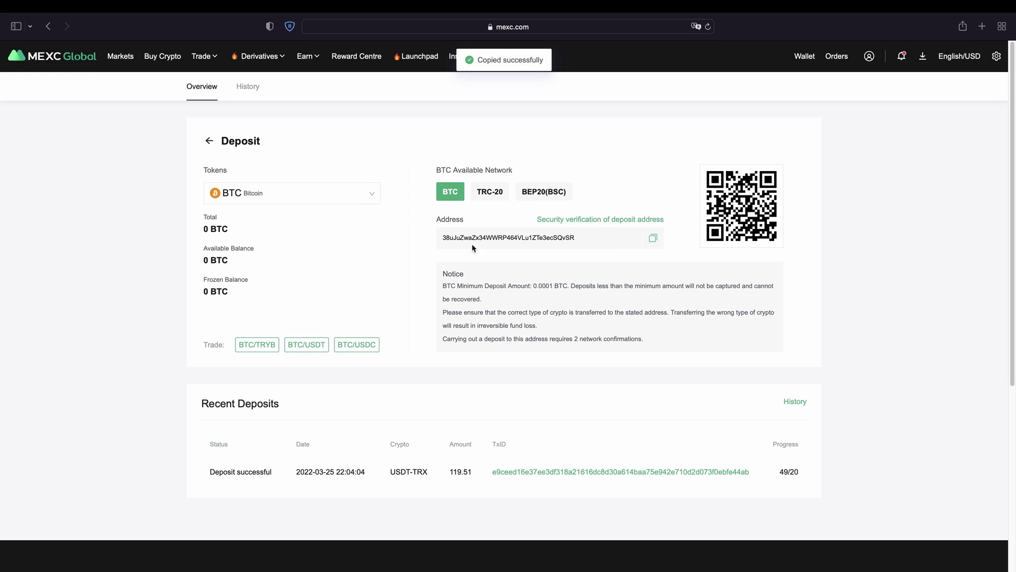
Compare the TRC-20 and BEP20(BSC) deposit networks for BTC and return to the BTC network.
click(486, 193)
click(540, 197)
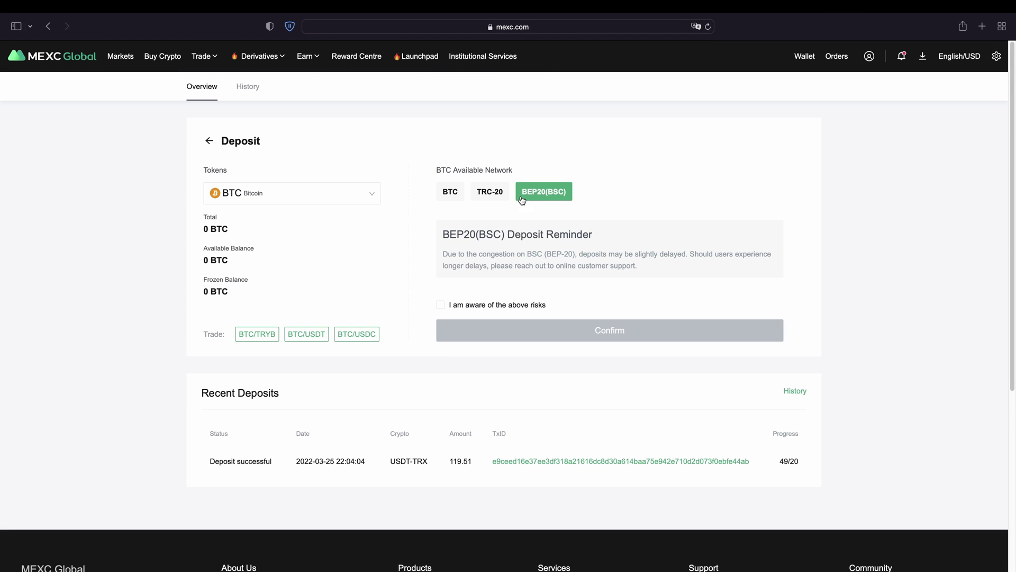
click(493, 199)
click(541, 197)
click(490, 194)
click(453, 192)
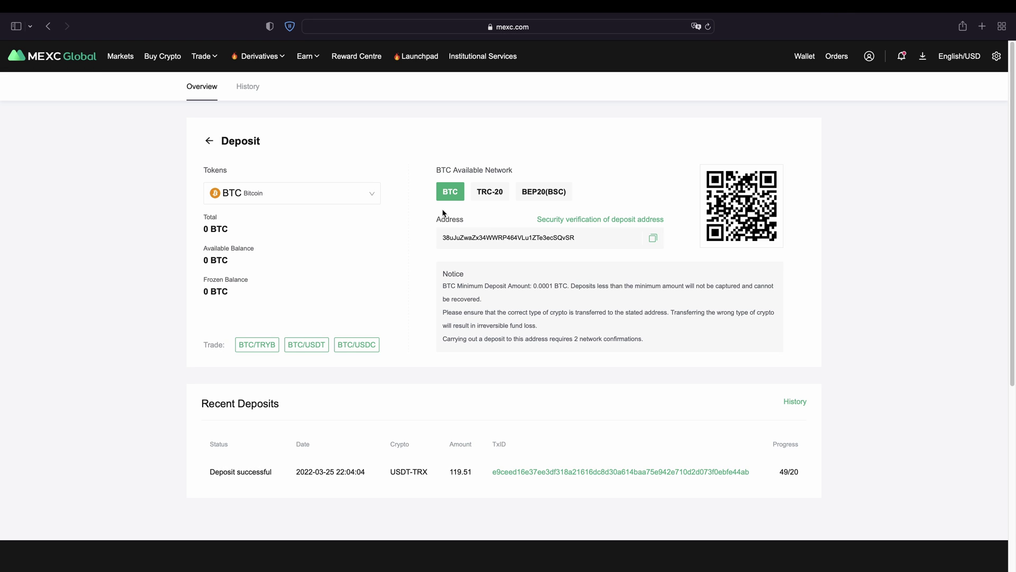
Change the deposit token to USDT, check the ERC-20 network, and copy the deposit address for the TRC-20 network.
click(373, 196)
click(292, 261)
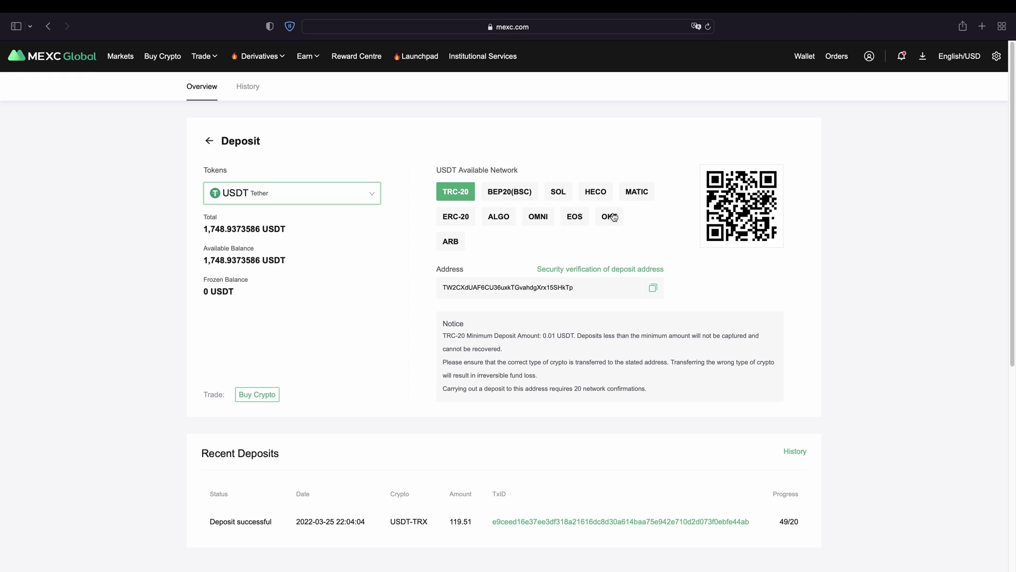
click(454, 218)
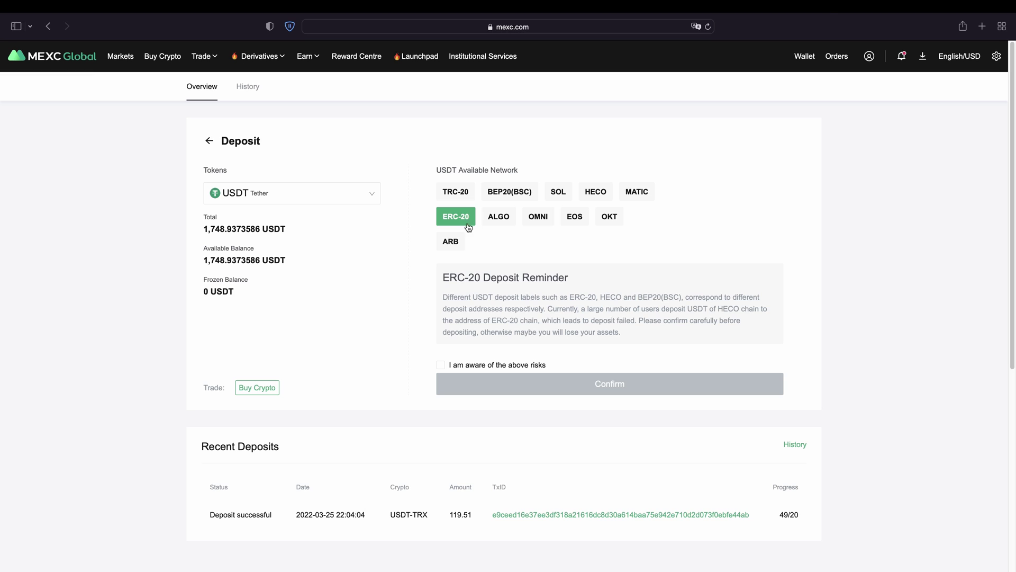
click(459, 197)
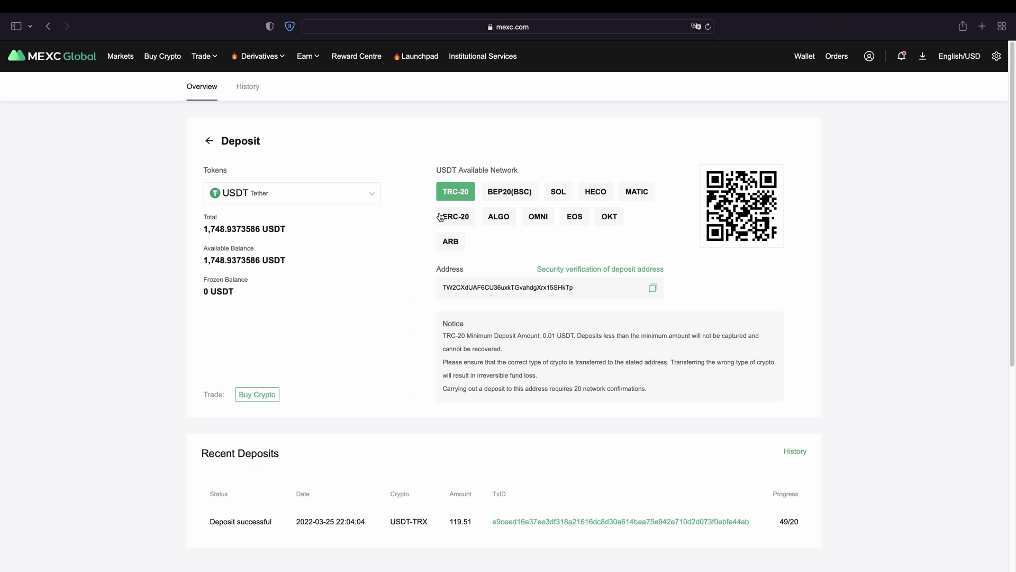
click(652, 288)
Open the credit/debit card form for buying crypto and check the available payment service providers.
click(164, 60)
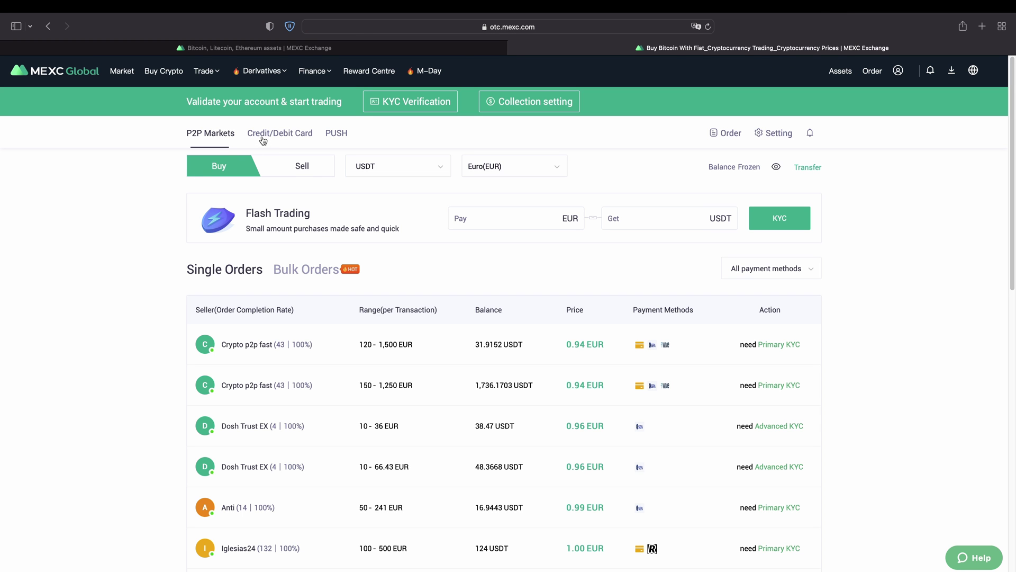
click(270, 138)
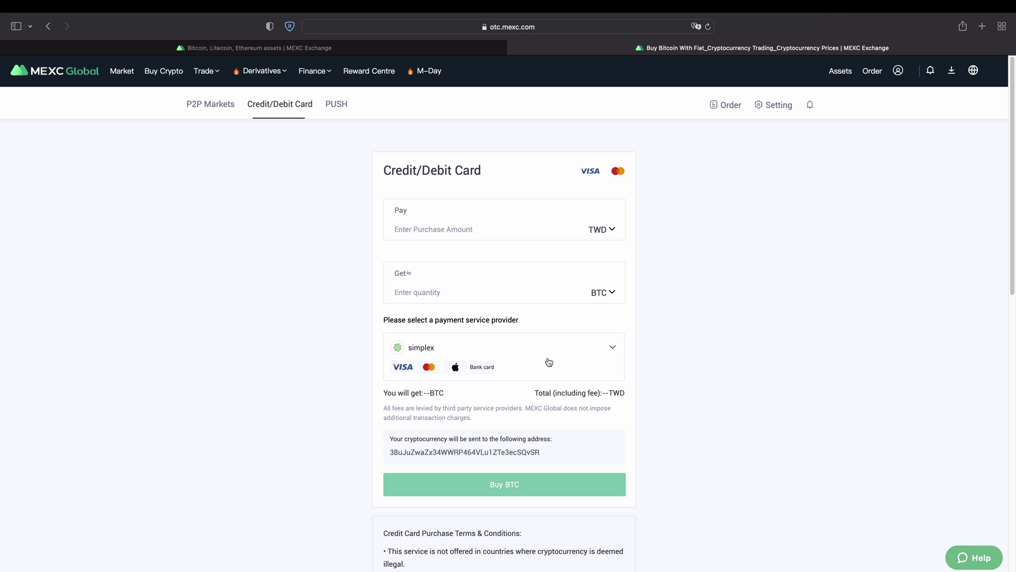
click(605, 352)
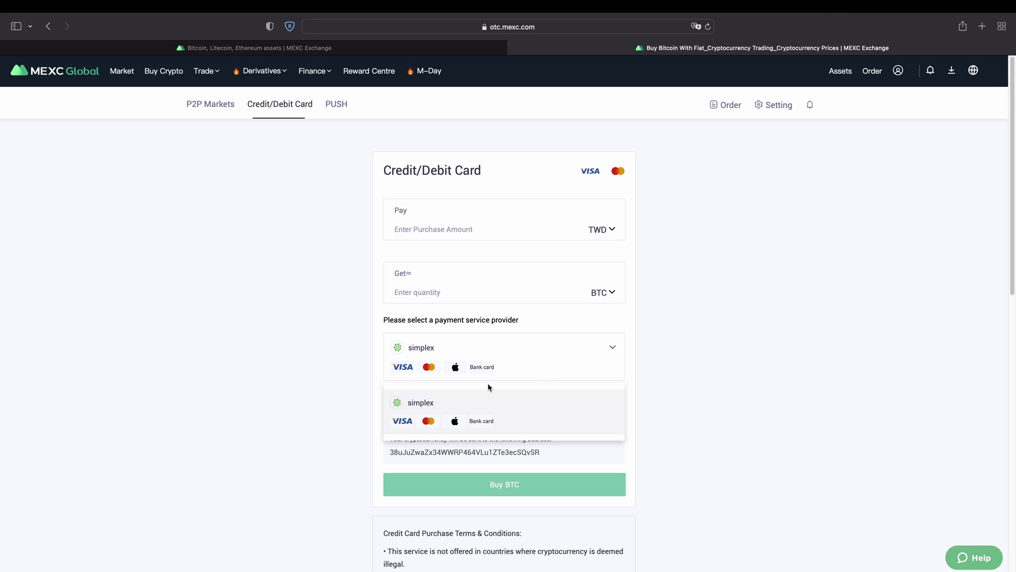
click(679, 272)
Set the card purchase to pay 500 EUR and receive BTC.
click(610, 231)
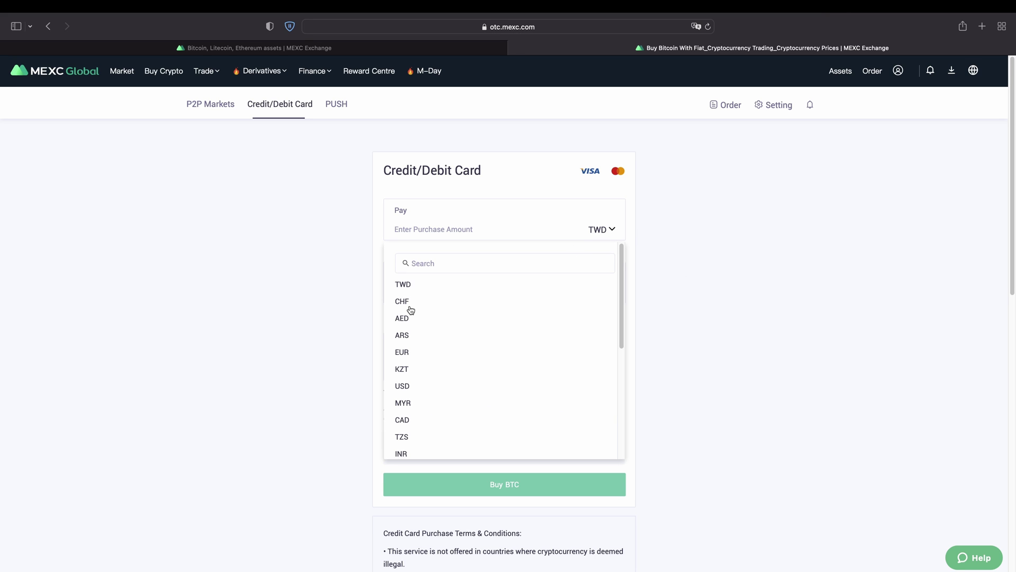
scroll(413, 356, down, 5)
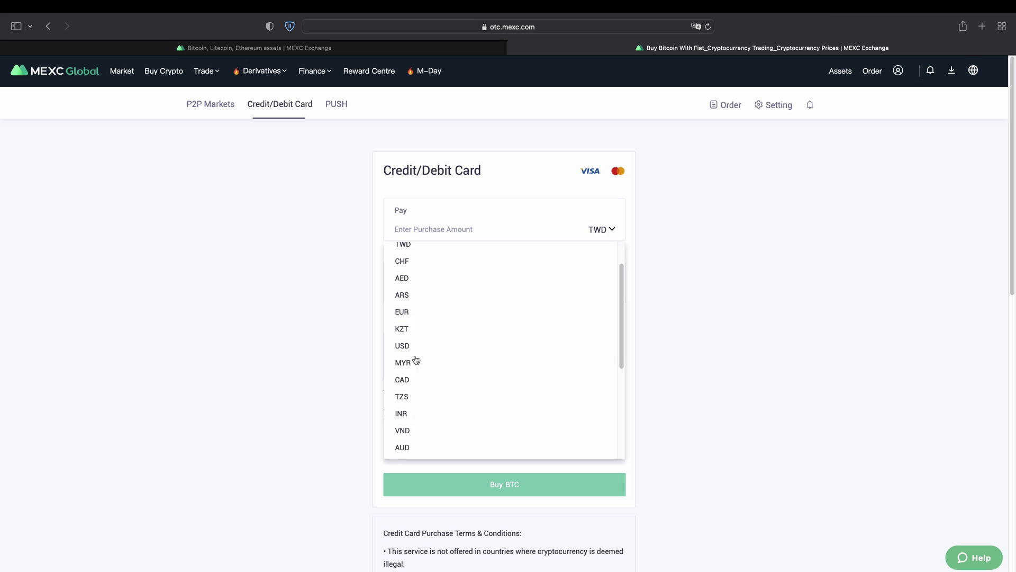
scroll(417, 358, up, 5)
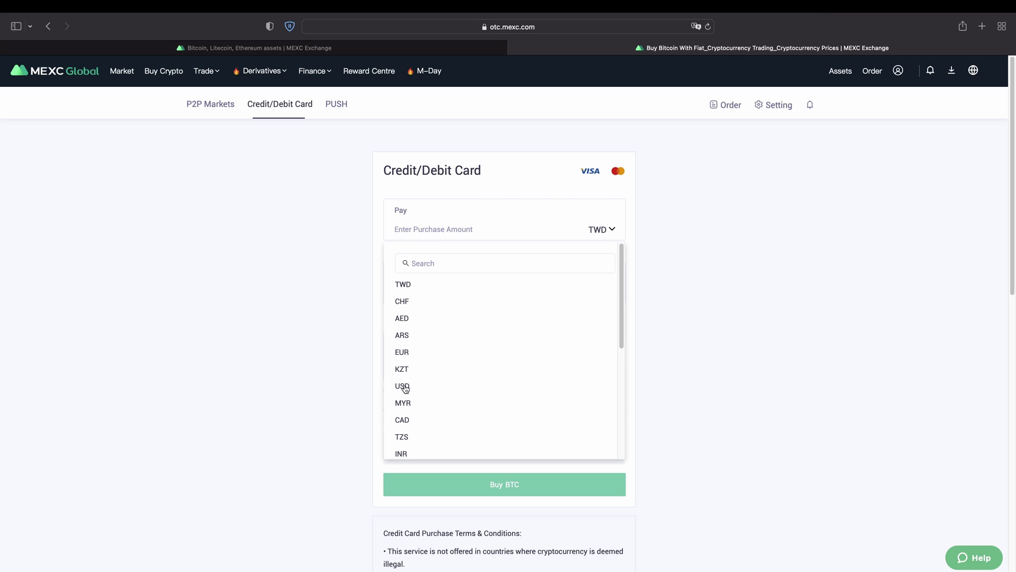
click(406, 356)
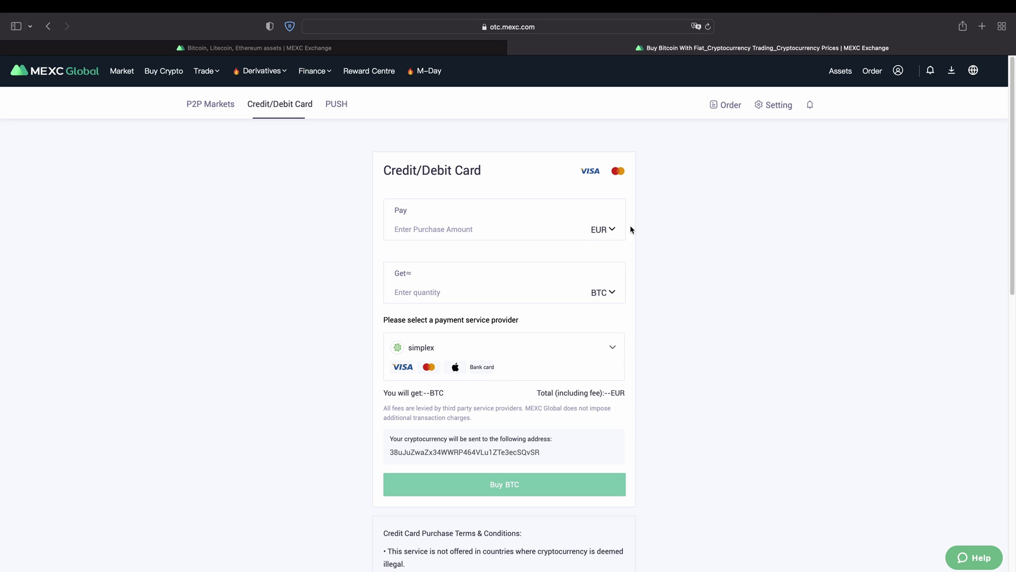
click(598, 294)
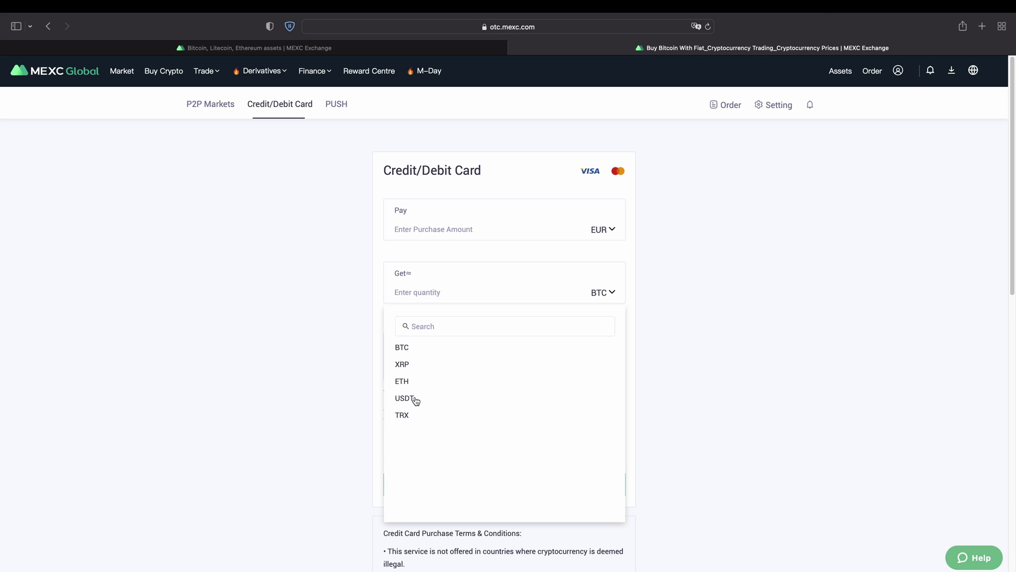
click(402, 348)
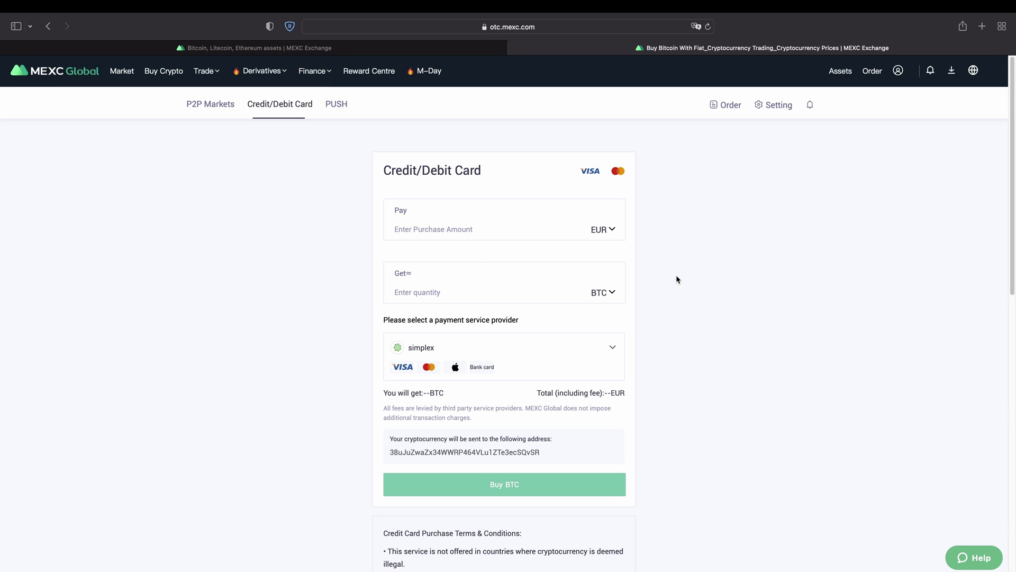
text(500)
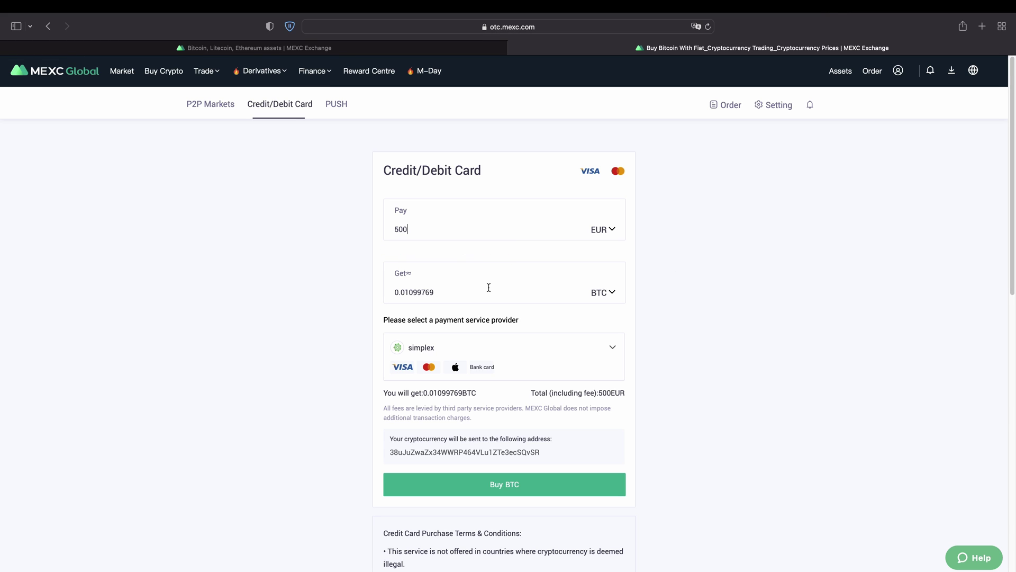
Select banxa as the payment service provider and proceed with the BTC purchase, accepting the third-party disclaimer.
click(613, 349)
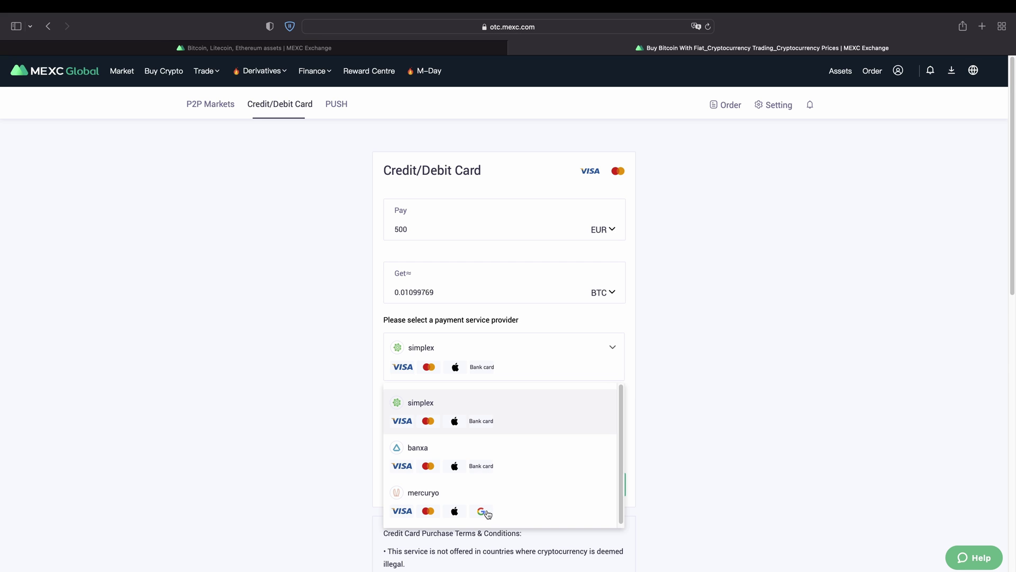
click(439, 456)
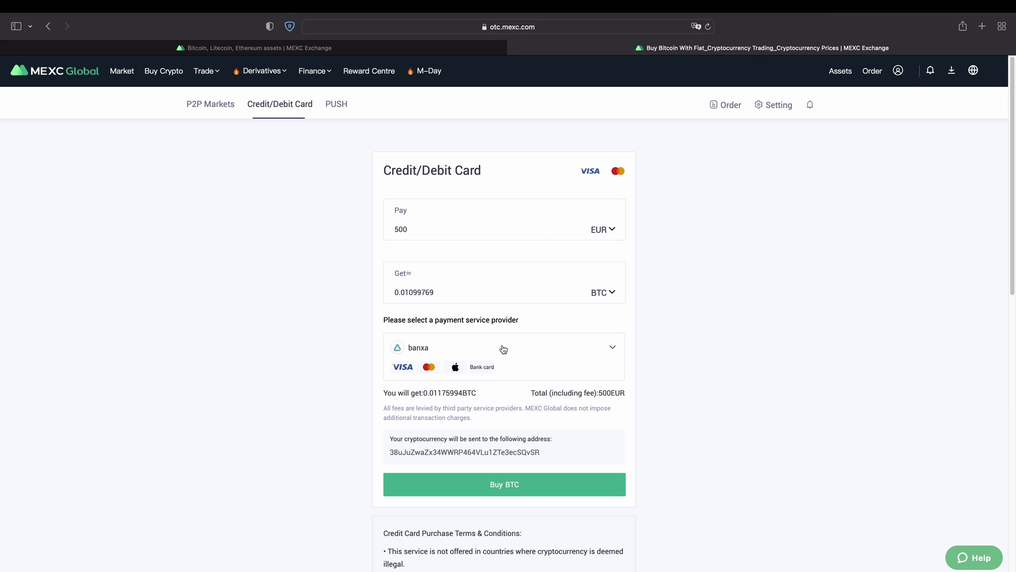
click(517, 487)
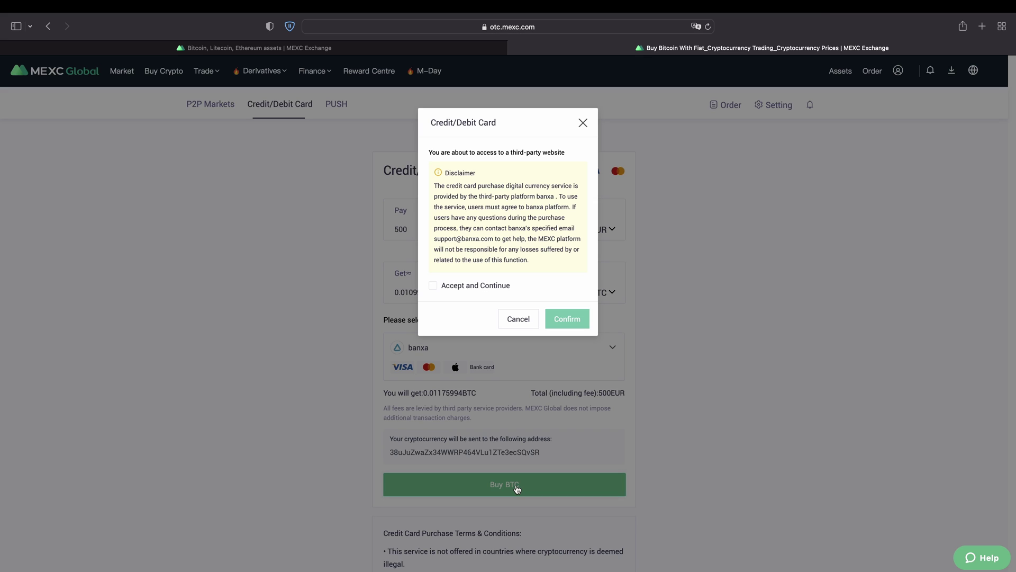
click(433, 286)
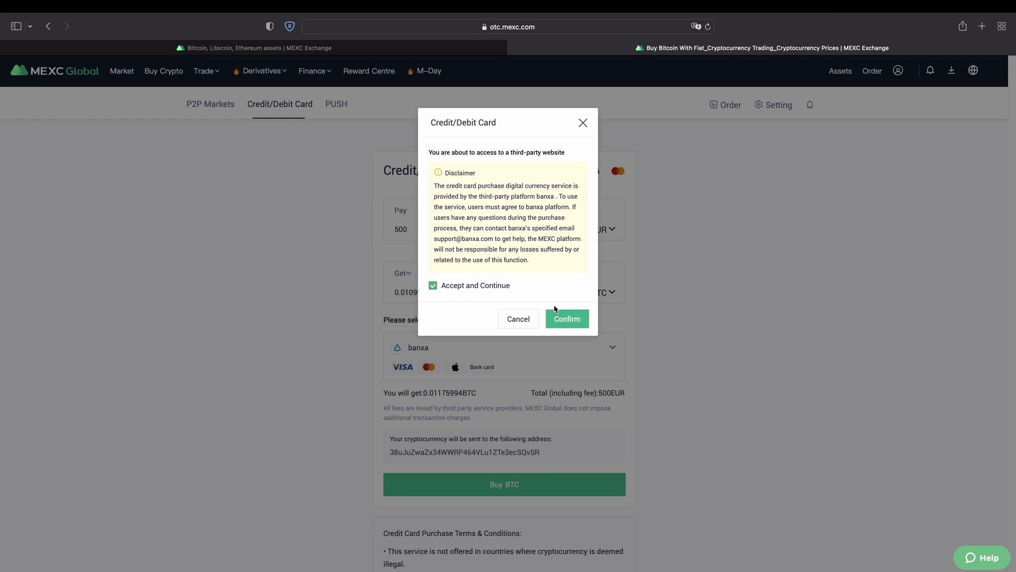
click(564, 319)
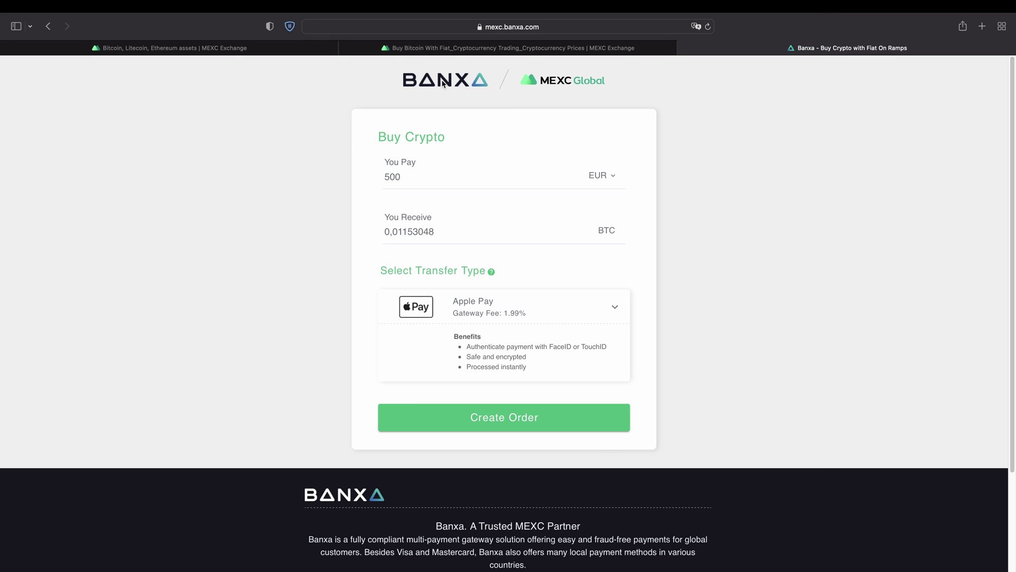
Choose SEPA Bank Transfer as the transfer type for the 500 EUR Banxa order.
click(614, 307)
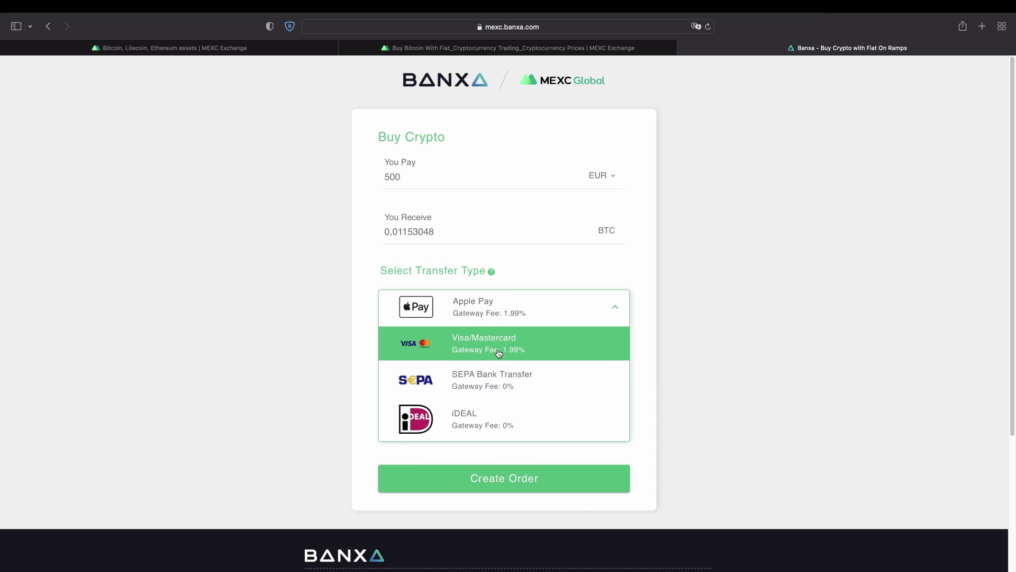
click(504, 373)
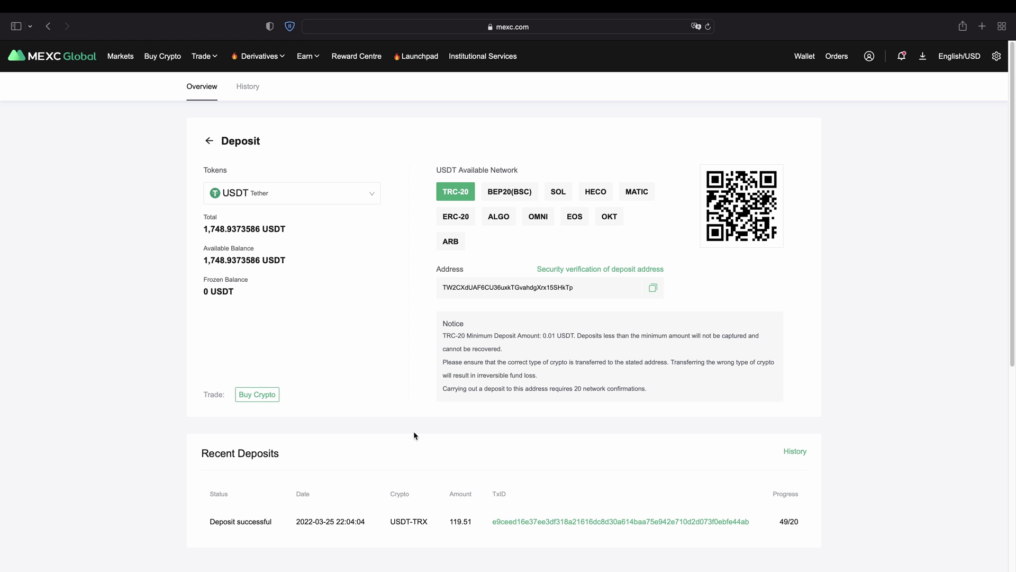
Open the wallet overview and set up an asset transfer from the Spot Account to the Futures Account.
mouse_move(804, 56)
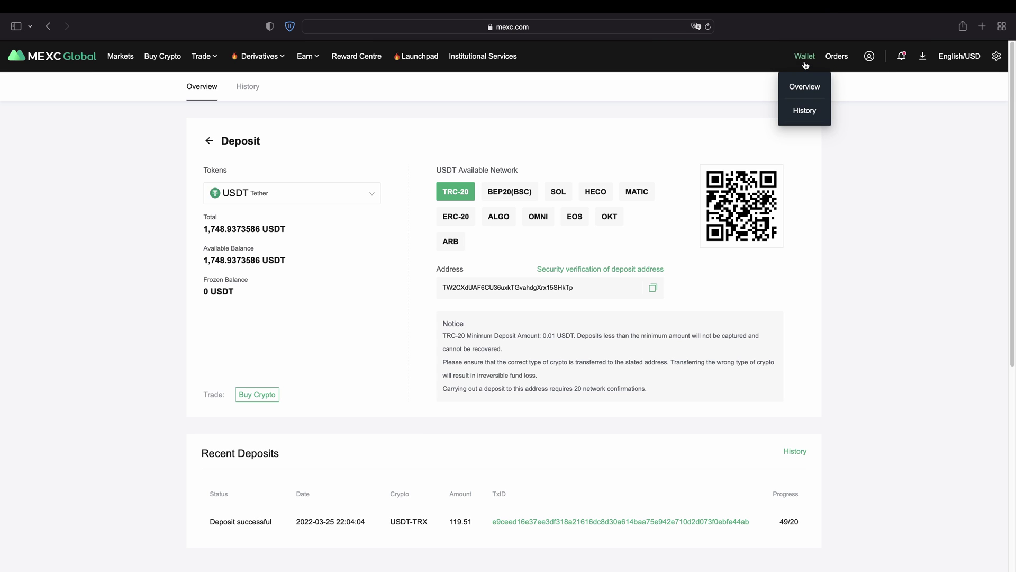
click(805, 86)
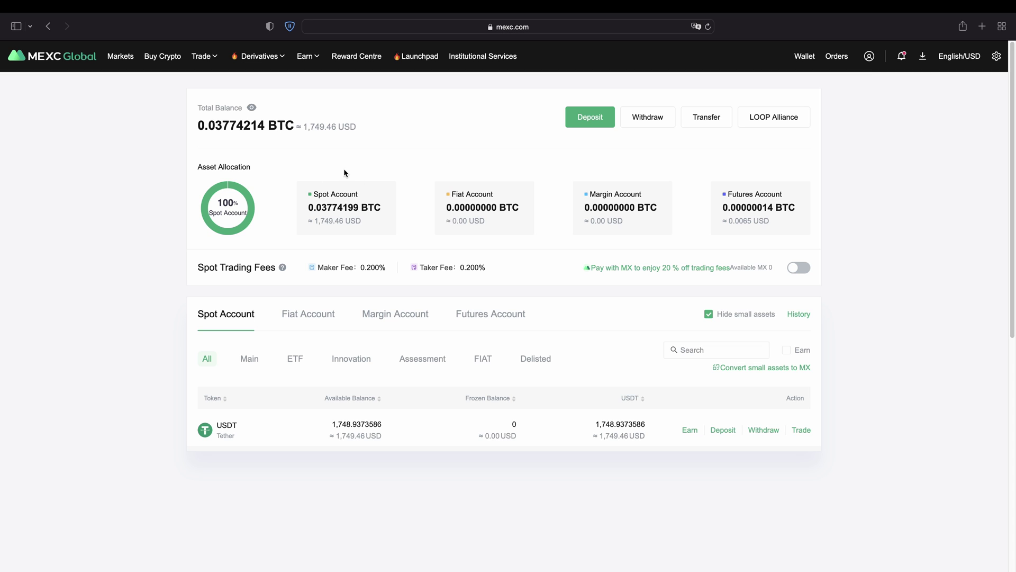
mouse_move(275, 59)
click(706, 119)
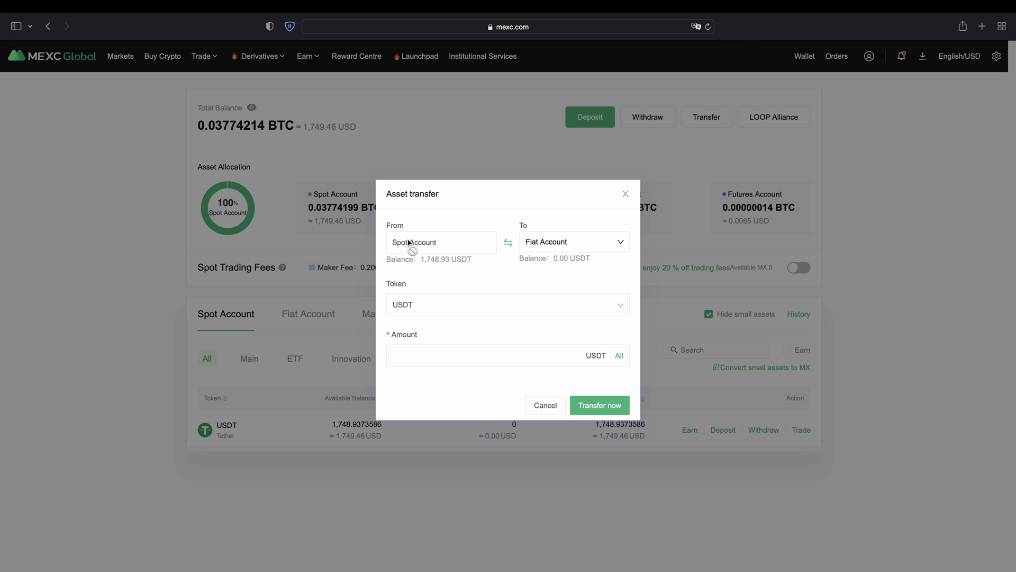
click(522, 243)
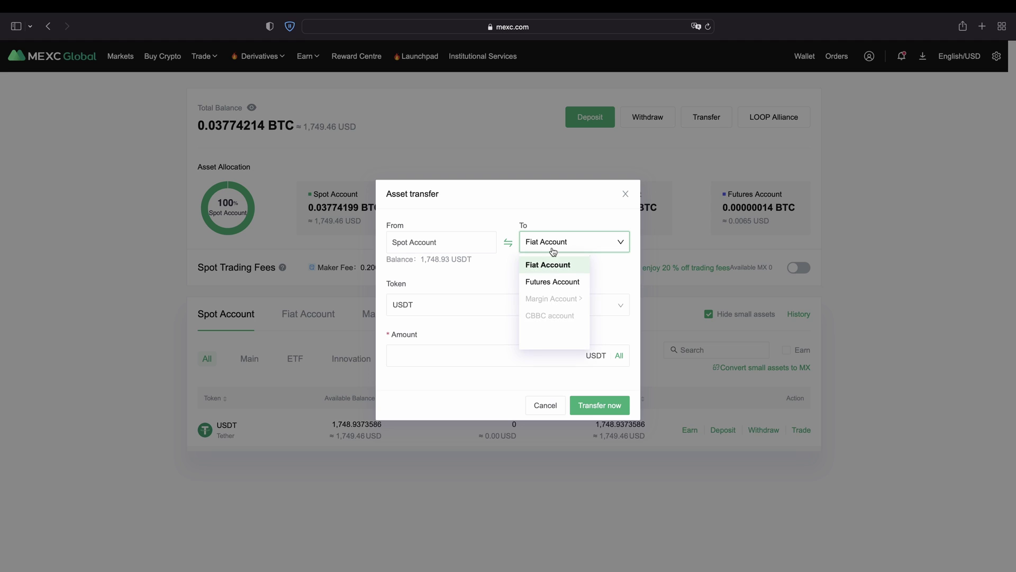
click(553, 284)
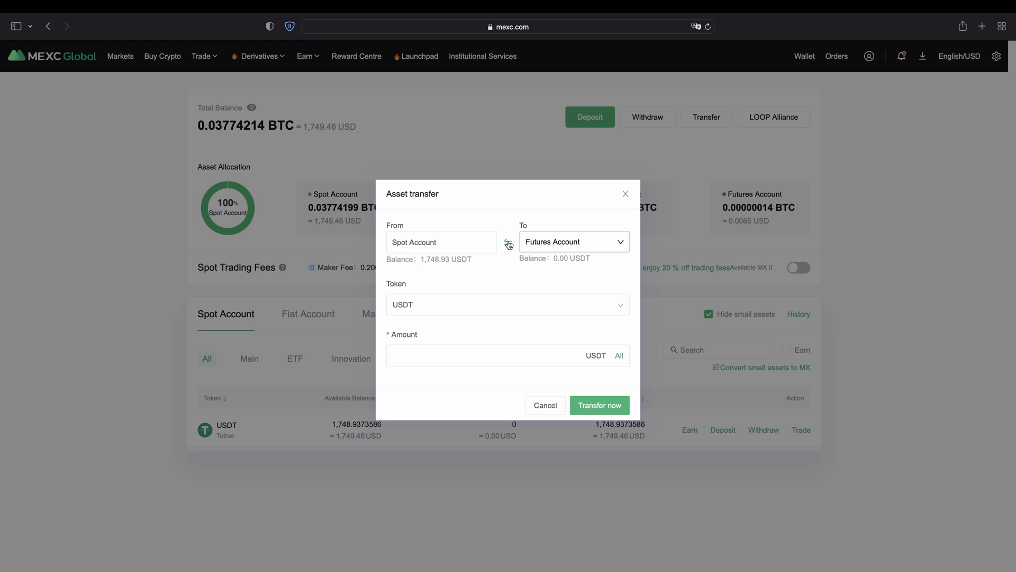
Keep USDT as the token, set the amount to 150 and carry out the transfer to the Futures Account.
click(465, 304)
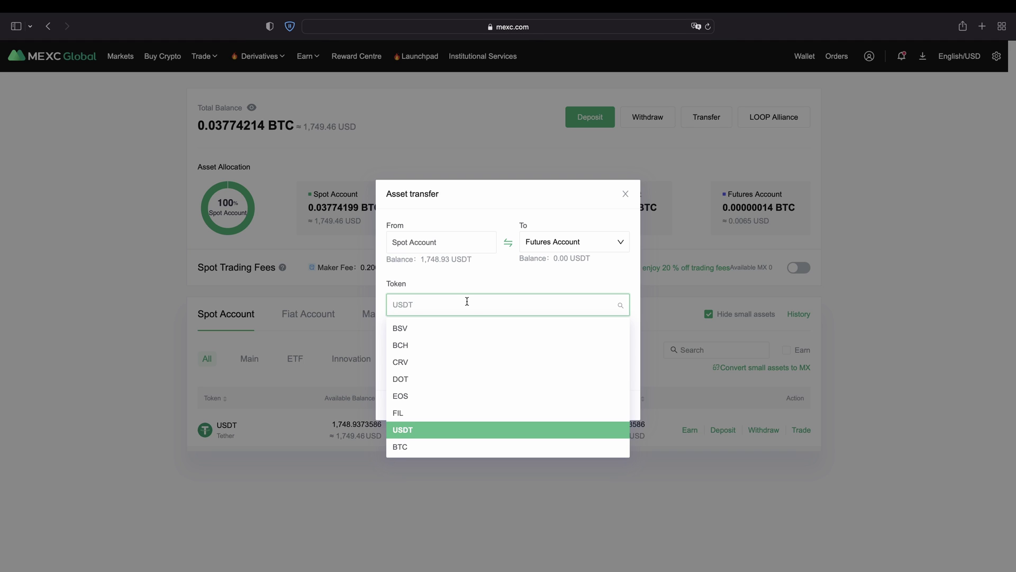
click(467, 301)
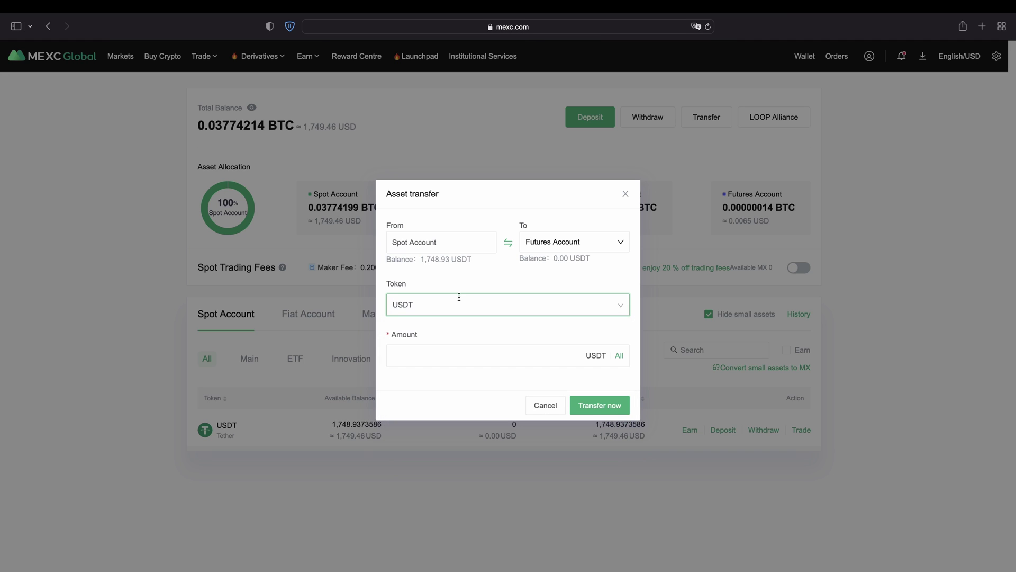
click(423, 350)
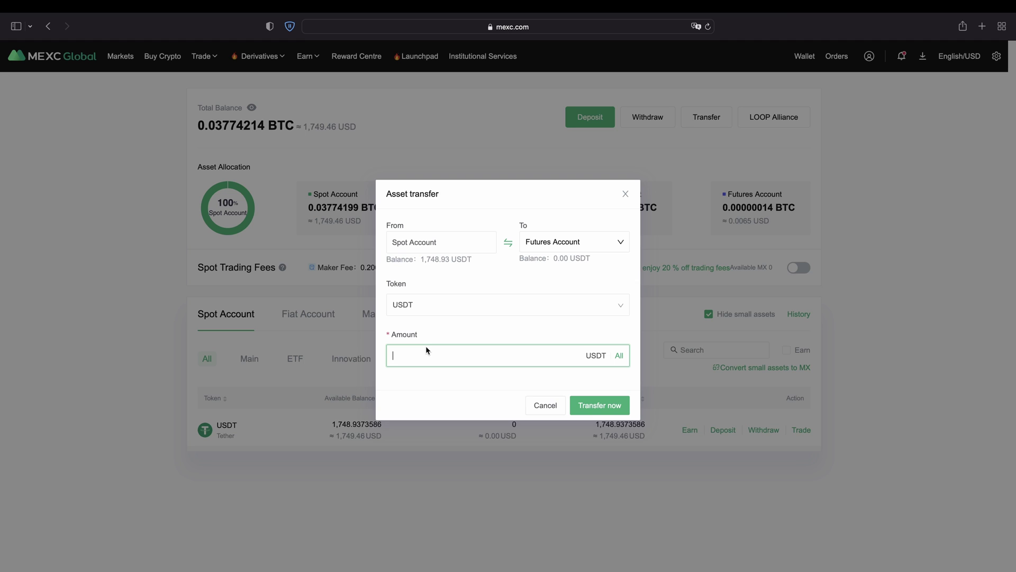
text(150)
click(611, 407)
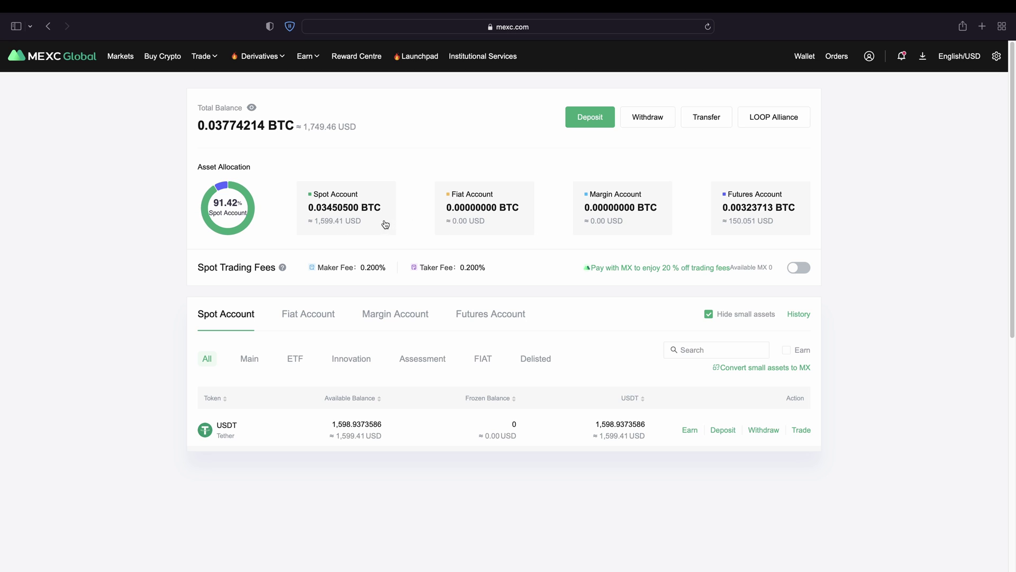
Show the Futures Account assets and check the transferred USDT balance.
click(755, 212)
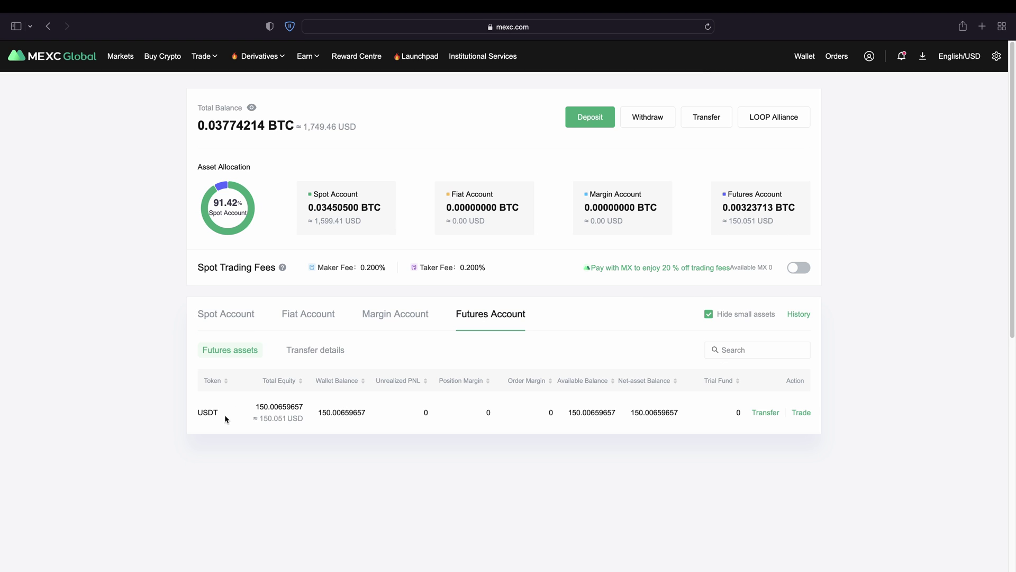
drag(212, 414, 386, 422)
click(401, 429)
Open the Futures trading page and browse the USDT-M and COIN-M perpetual trading pairs.
mouse_move(261, 51)
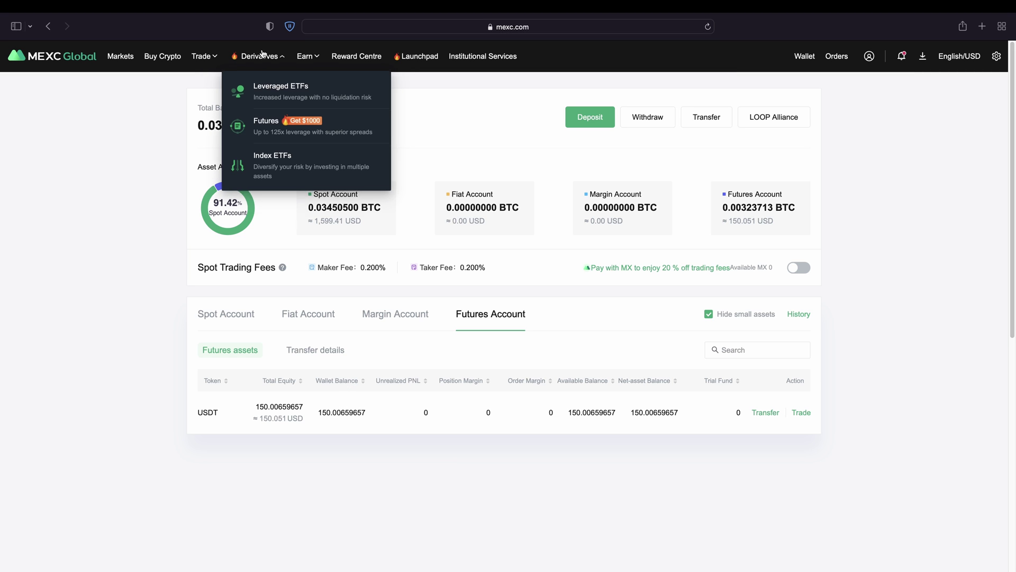
click(270, 129)
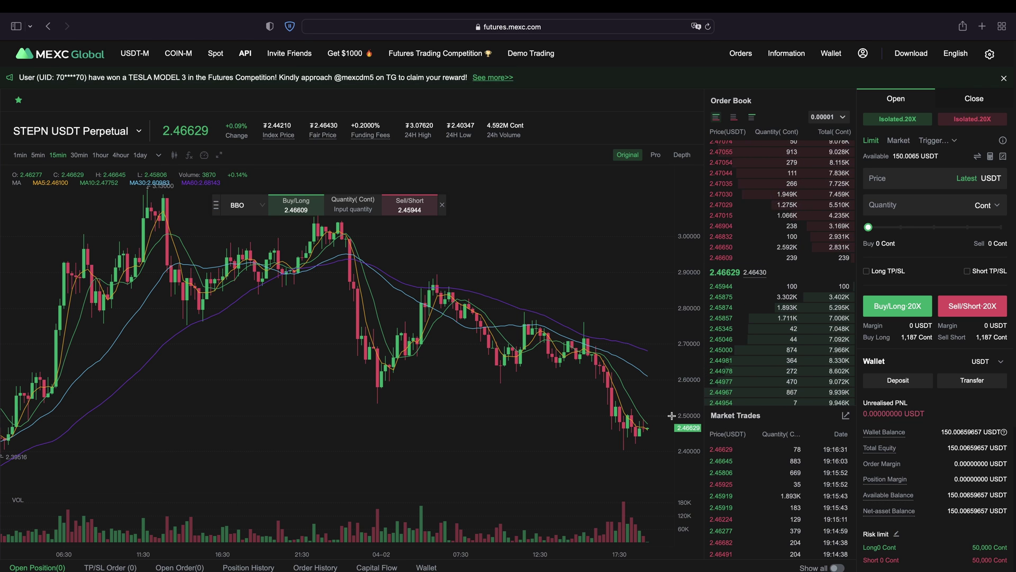
click(139, 131)
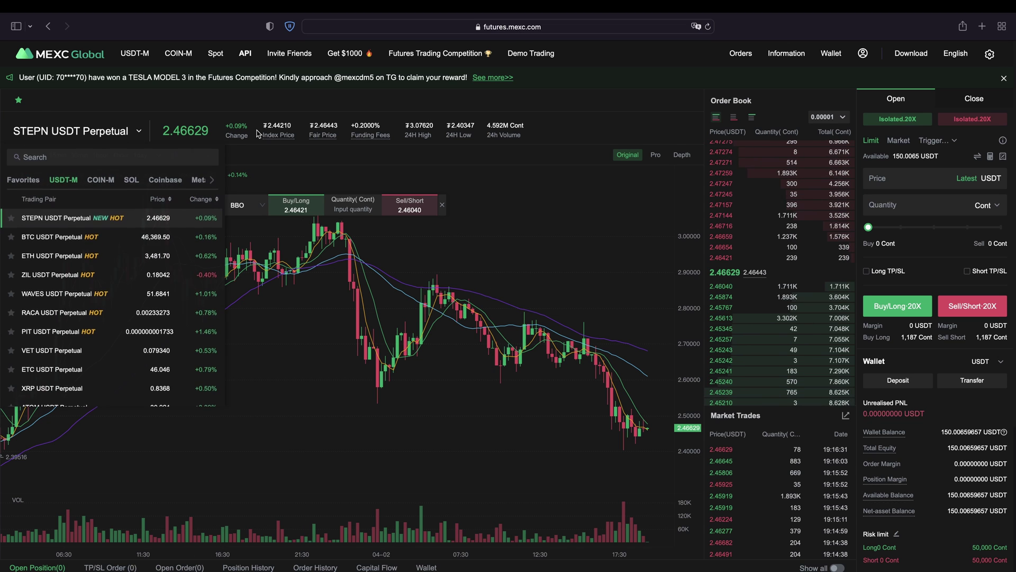
mouse_move(92, 128)
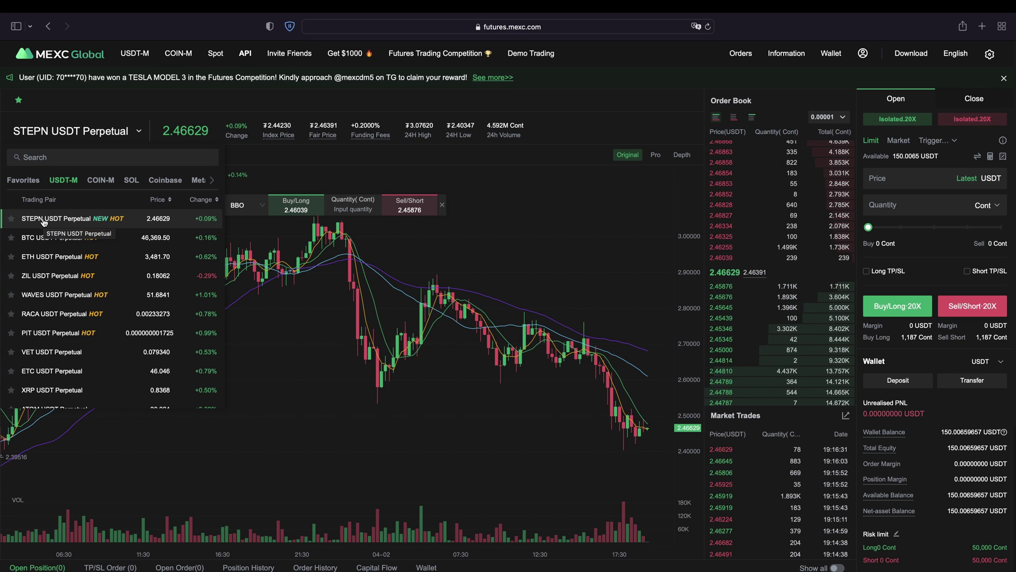
scroll(130, 231, down, 5)
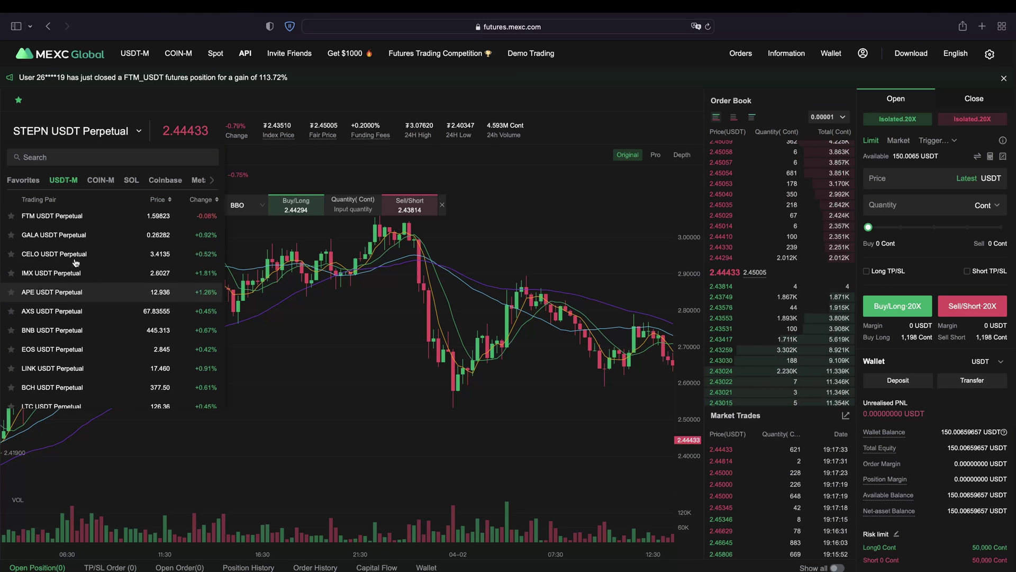
scroll(76, 262, up, 3)
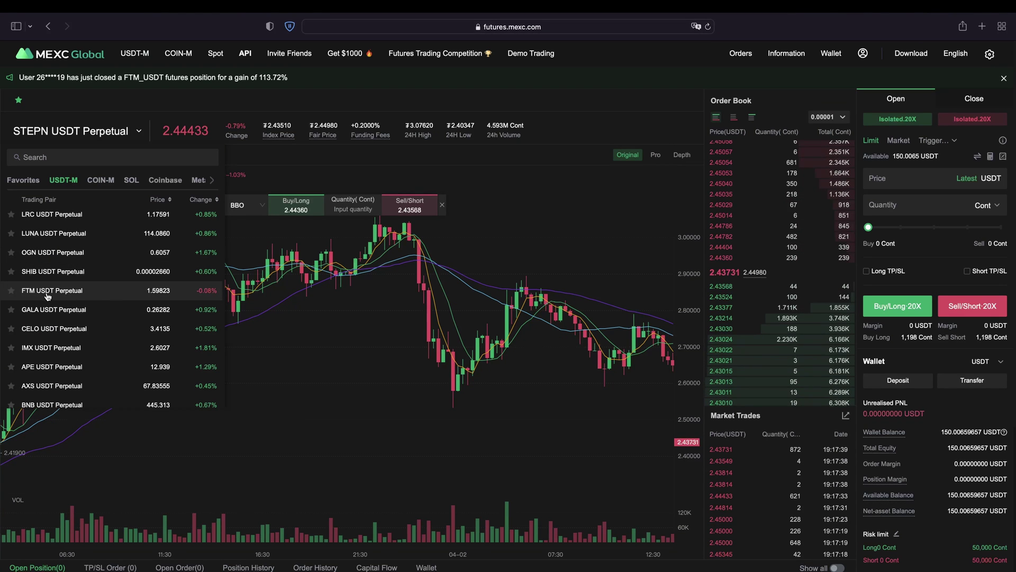
scroll(72, 298, up, 2)
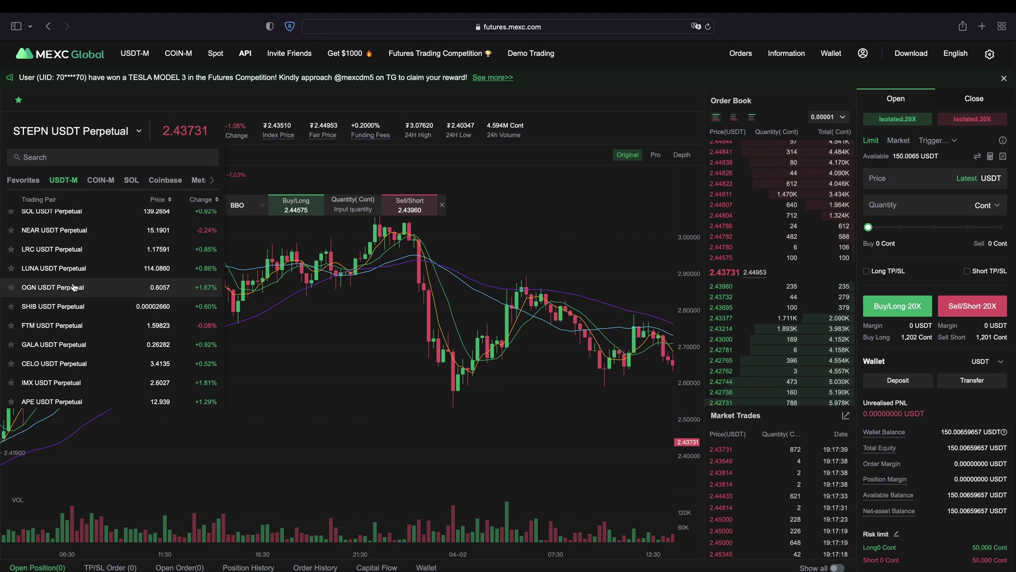
click(105, 185)
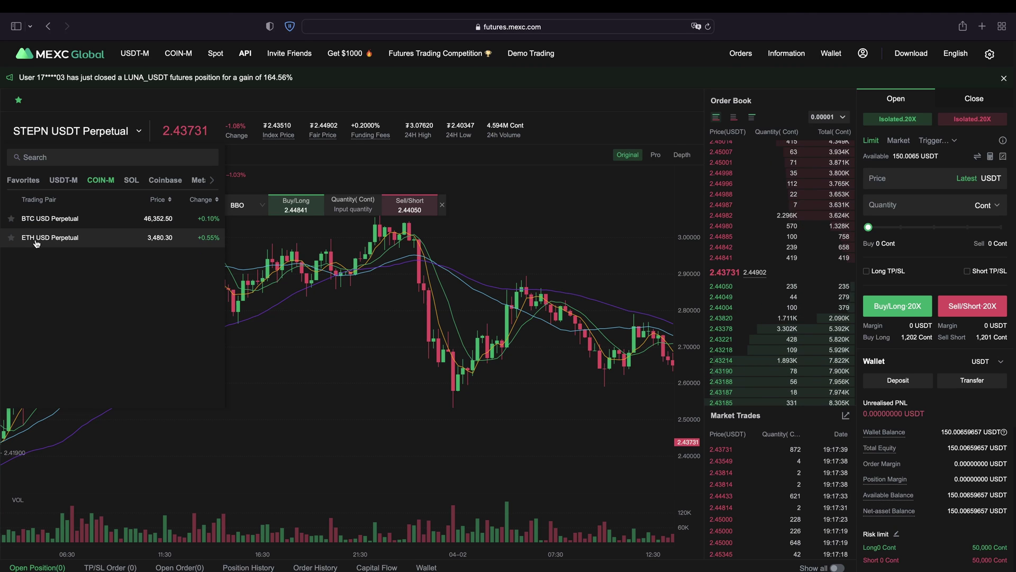
click(63, 180)
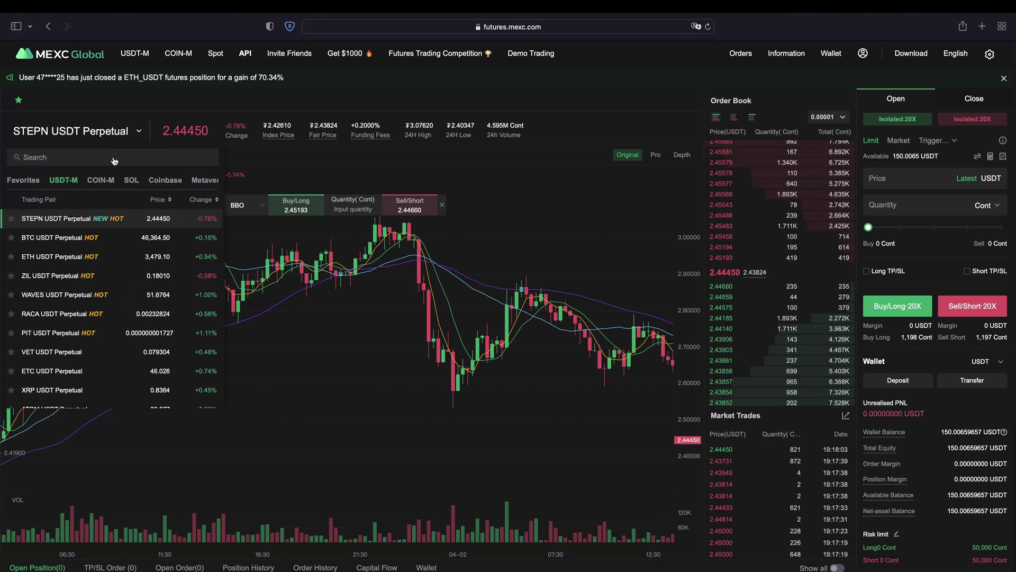
Search the trading pairs for "btc" and switch to BTC USDT Perpetual.
click(69, 156)
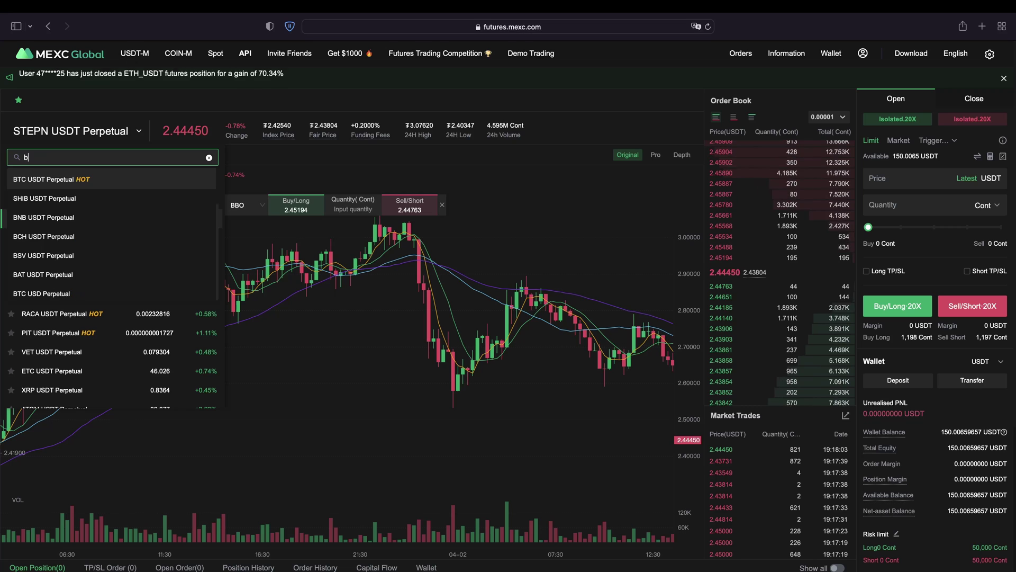
text(btc)
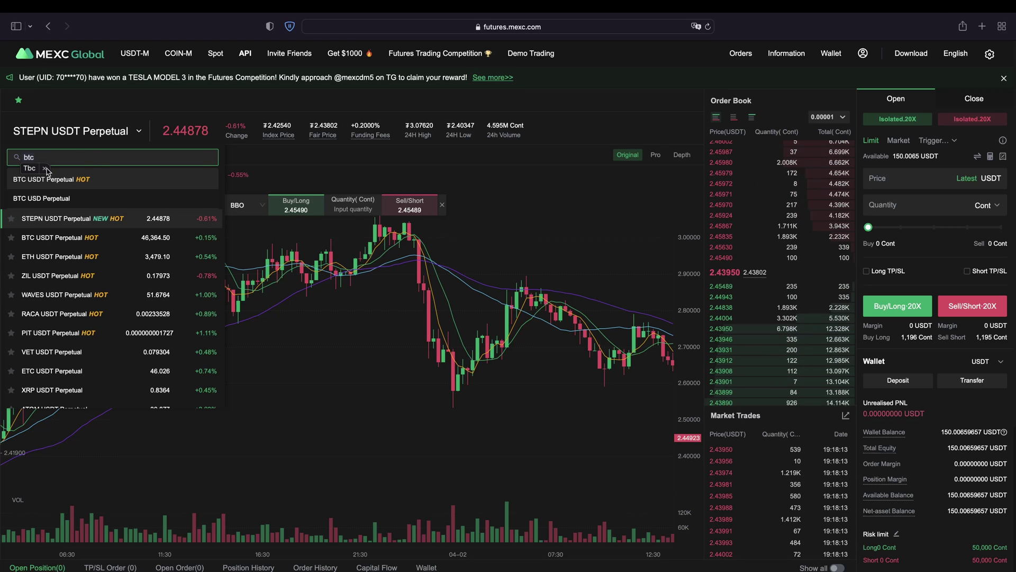
click(55, 180)
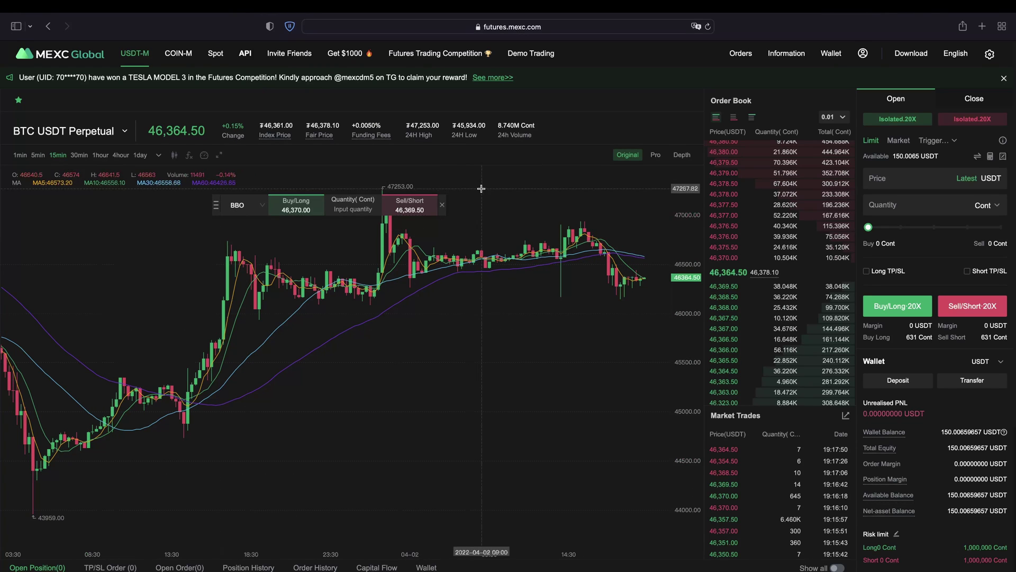
Close the floating quick-order widget over the chart and remove the MA indicator.
drag(216, 205, 122, 227)
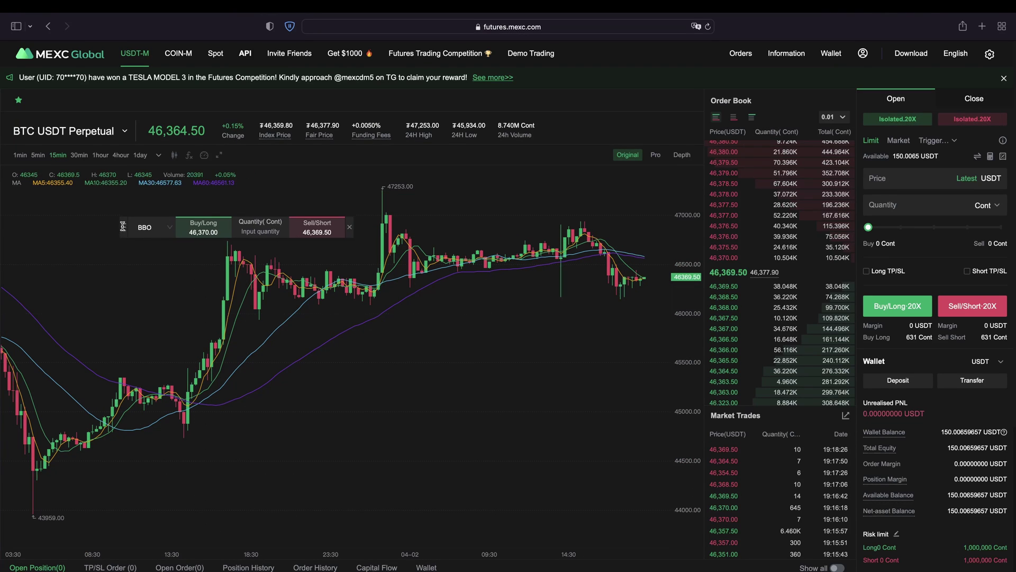
click(349, 228)
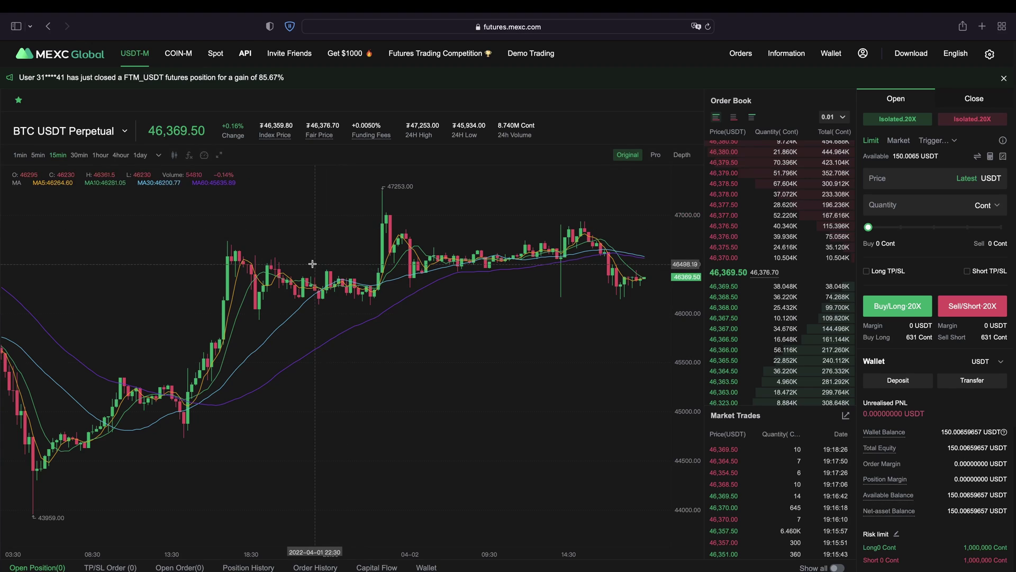
click(192, 157)
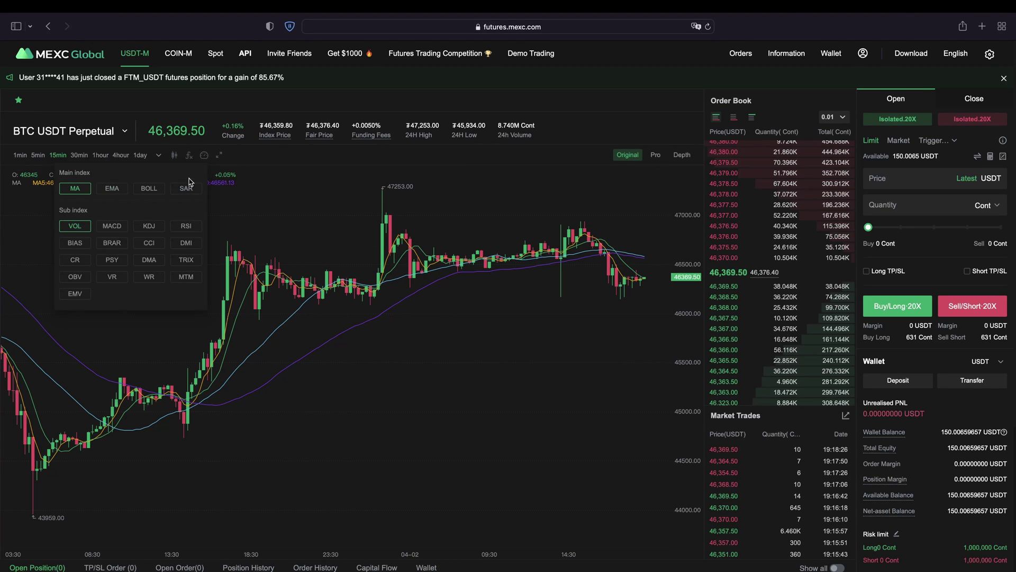
click(80, 192)
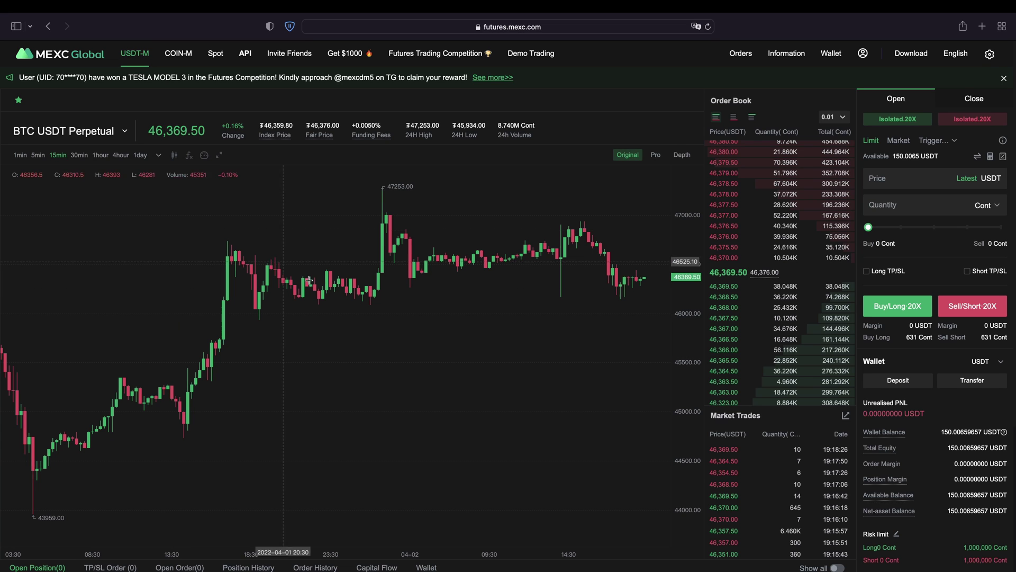
Review the BTC USDT price history at the 1-hour and 1-day intervals and return the chart to 15 minutes.
scroll(598, 332, down, 1)
scroll(599, 333, down, 3)
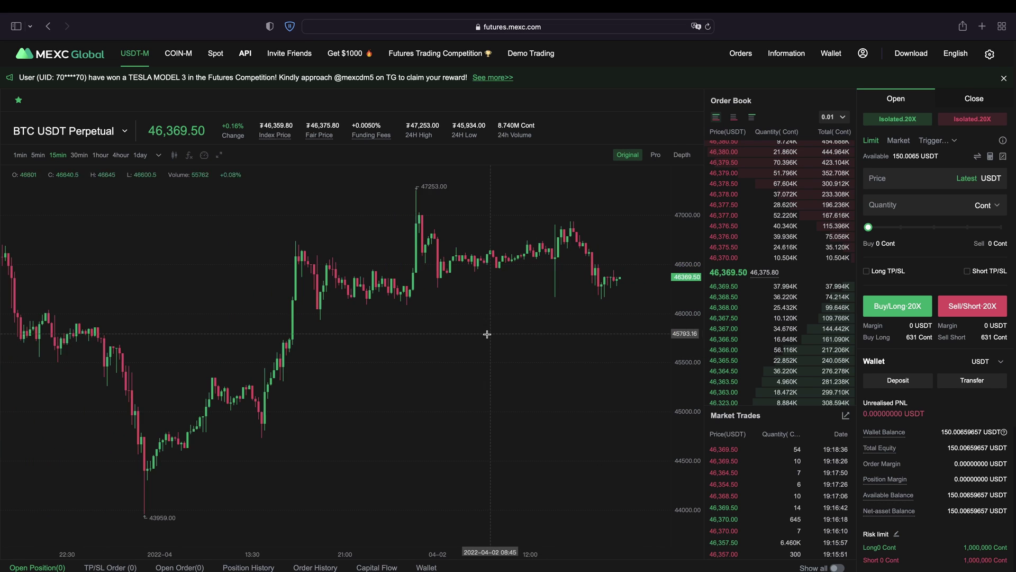
drag(217, 306, 205, 306)
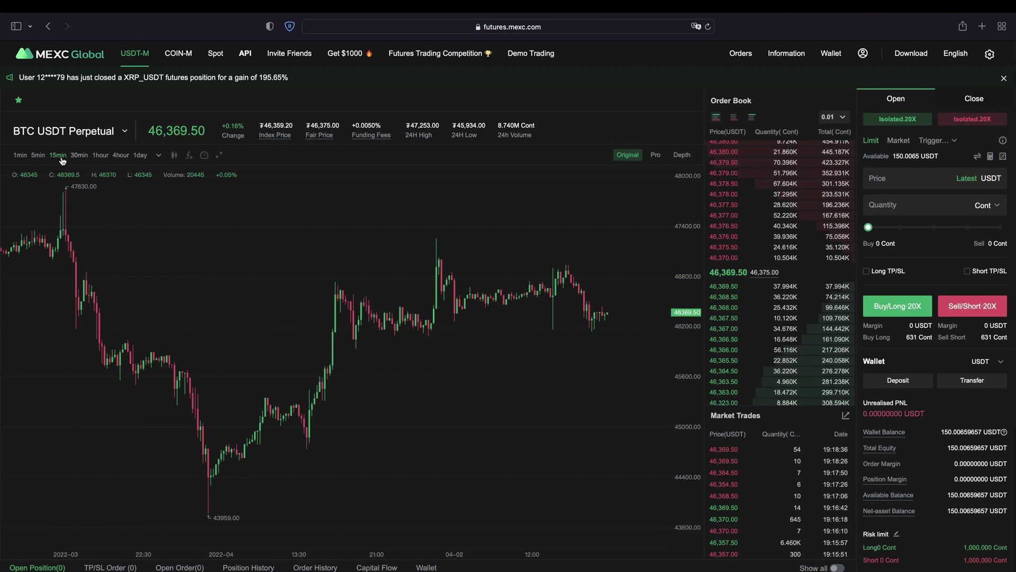
click(101, 156)
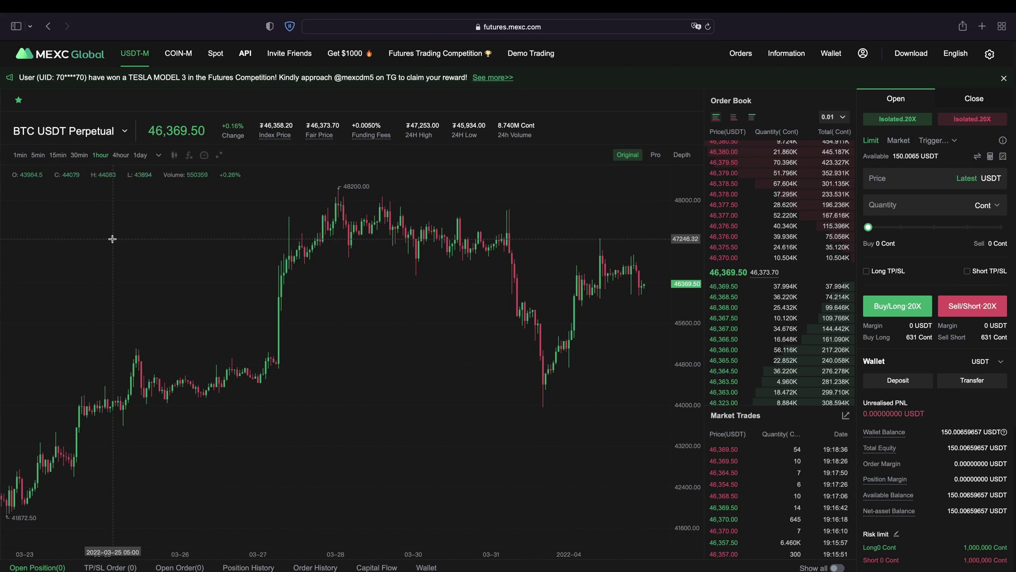
click(139, 156)
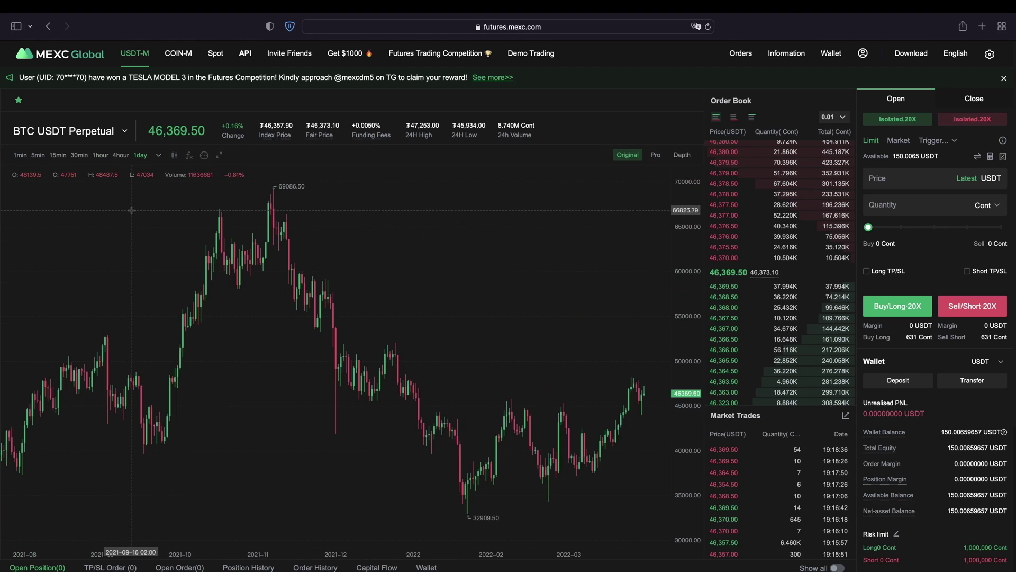
click(58, 157)
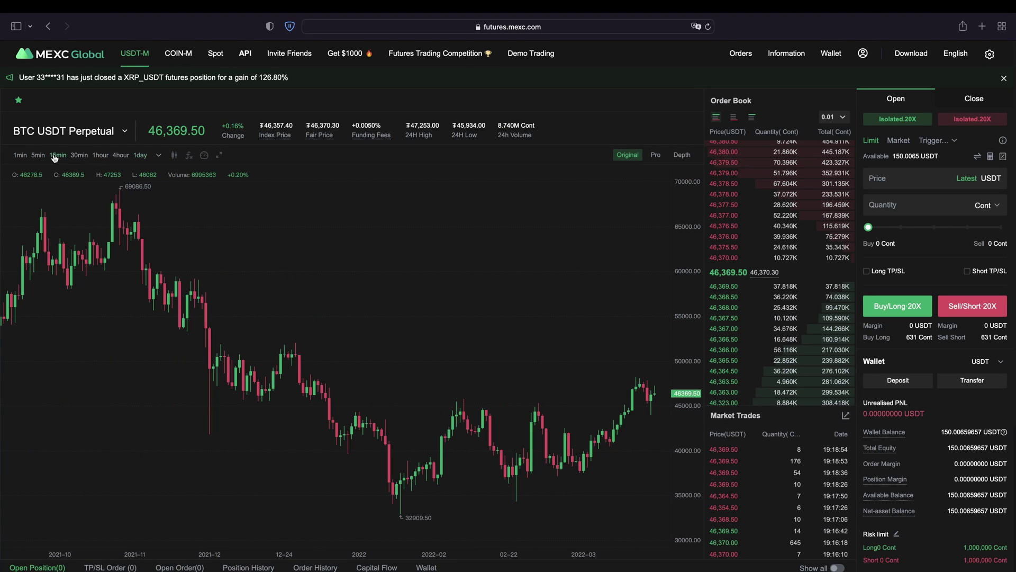
scroll(466, 300, right, 3)
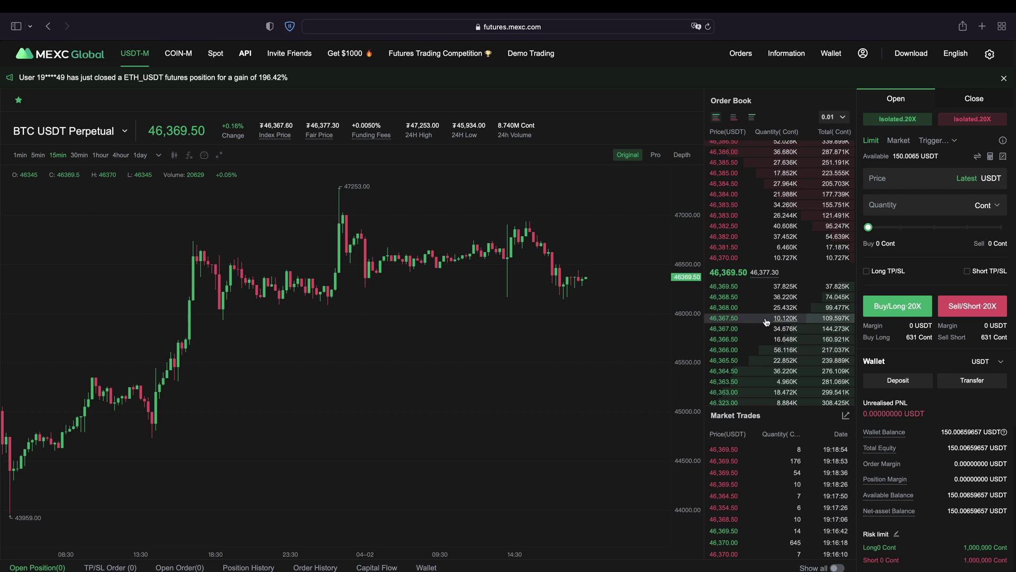
Look over the order book, market trades and the open positions section below the chart, and return to the order form.
scroll(758, 340, down, 5)
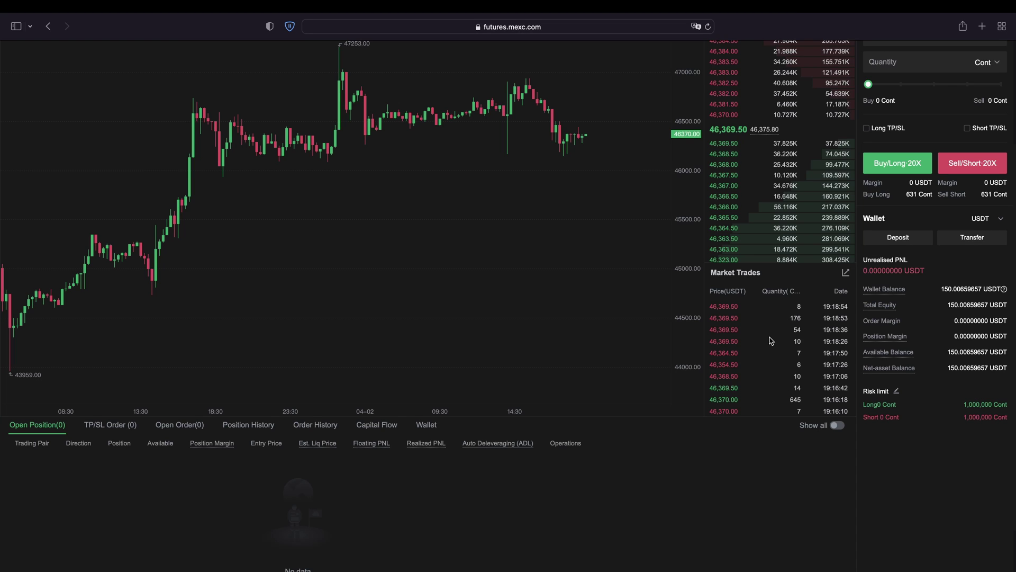
scroll(177, 471, down, 2)
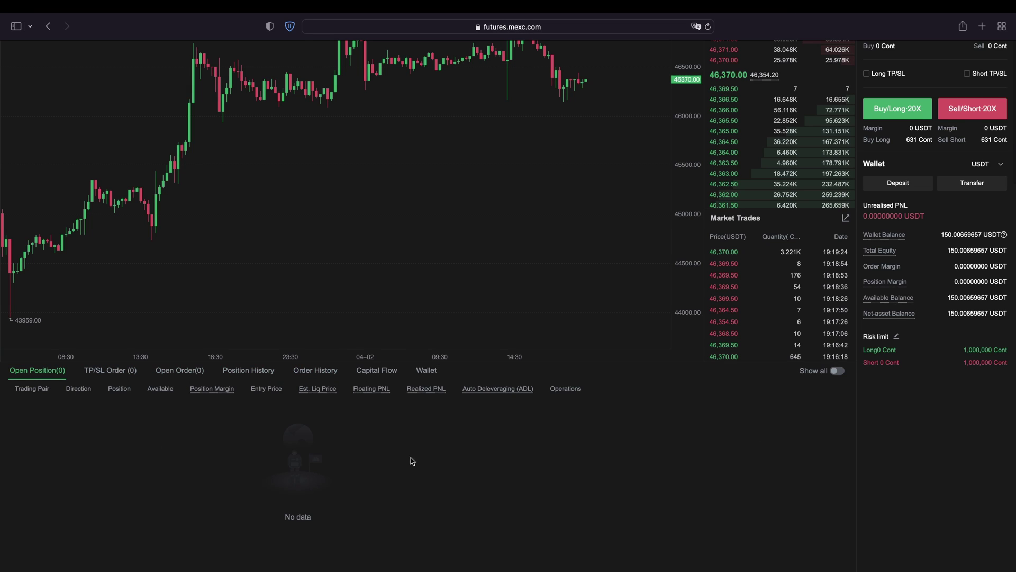
scroll(768, 471, up, 2)
scroll(827, 503, up, 4)
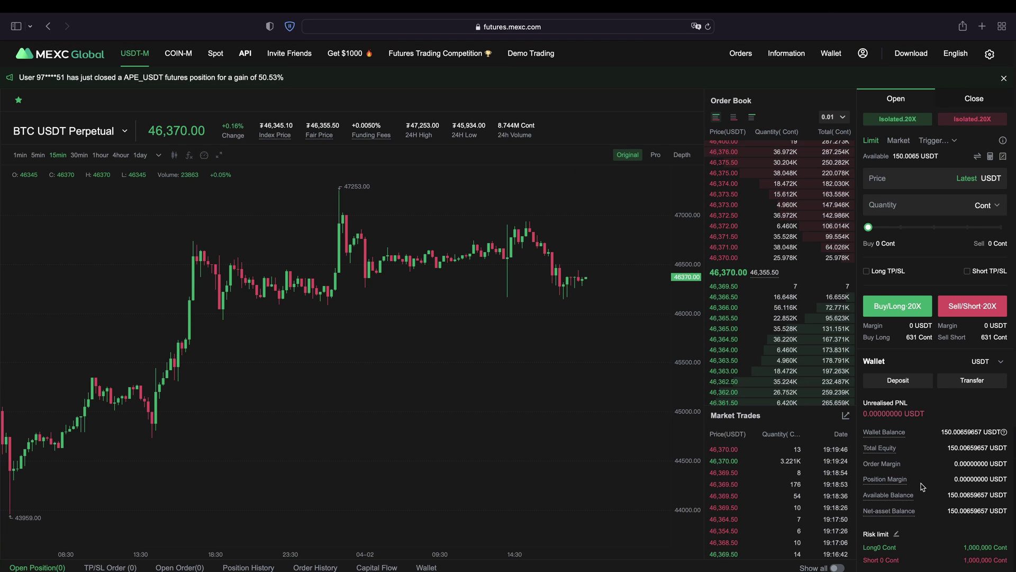
Examine the USDT wallet balance in the futures wallet summary below the order form.
scroll(982, 166, down, 1)
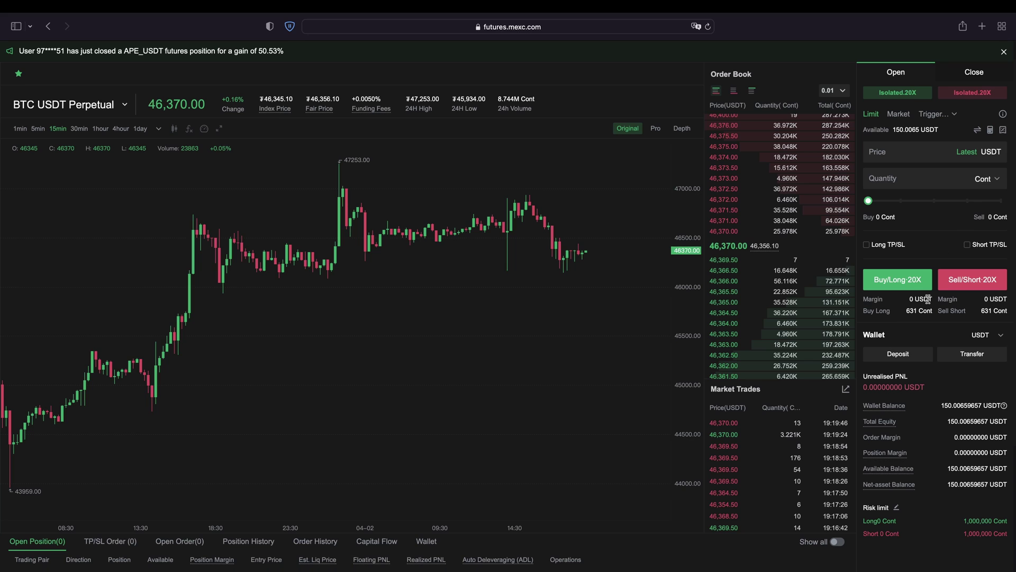
triple_click(955, 408)
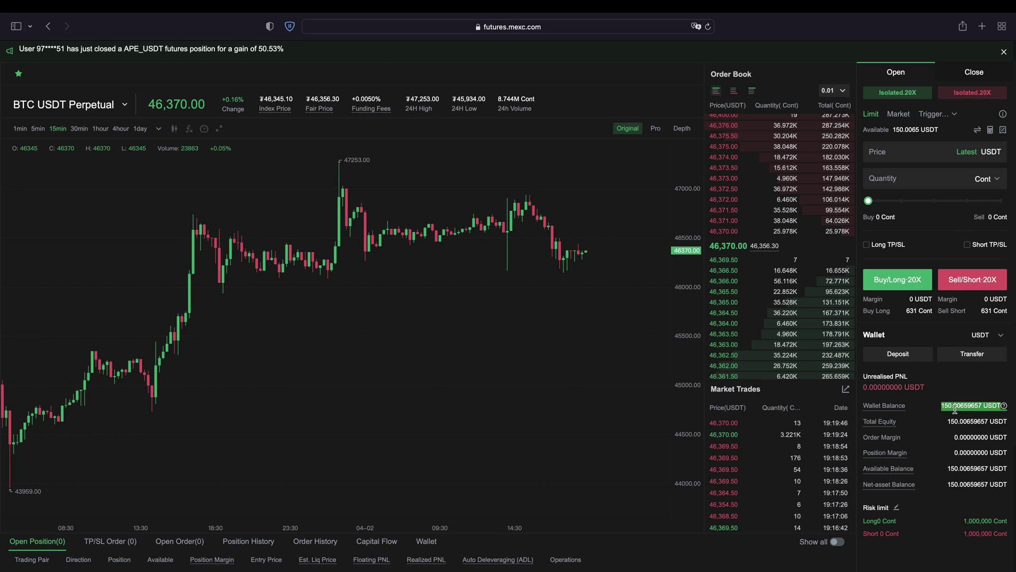
click(959, 406)
drag(943, 406, 963, 405)
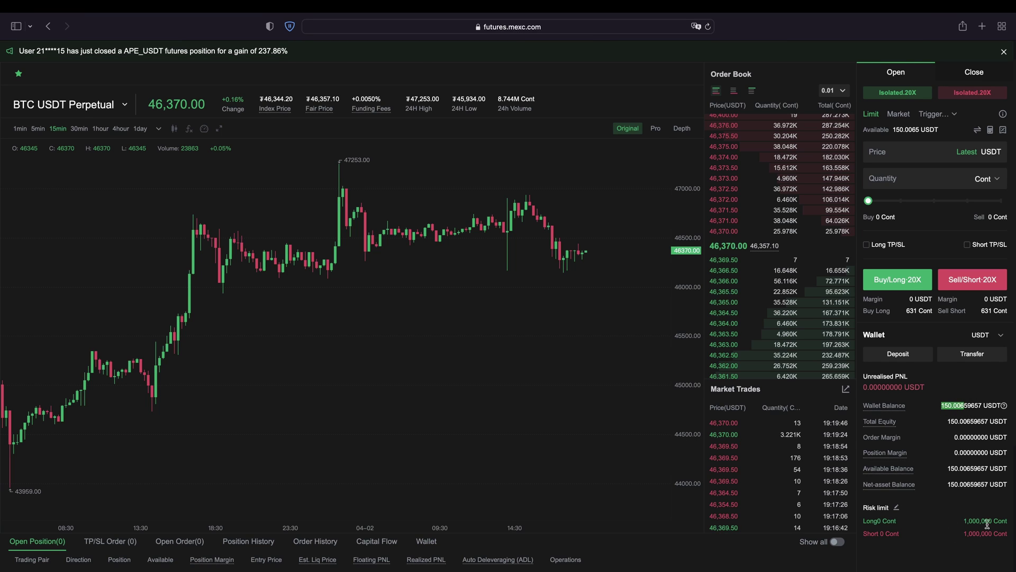
scroll(944, 508, up, 1)
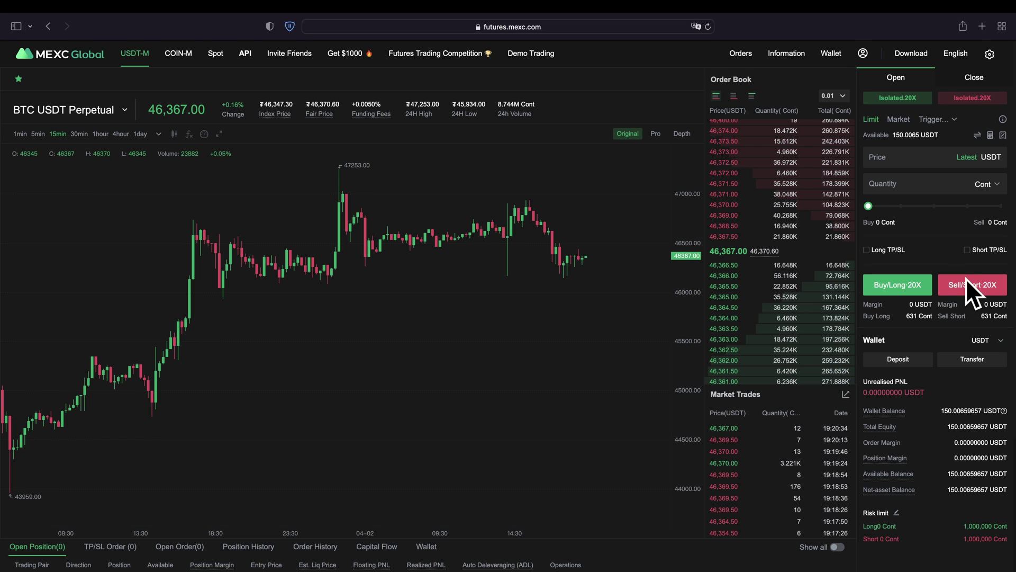
Compare the Cross and Isolated margin modes for long positions, keep Isolated and set the long leverage to 5X.
click(895, 99)
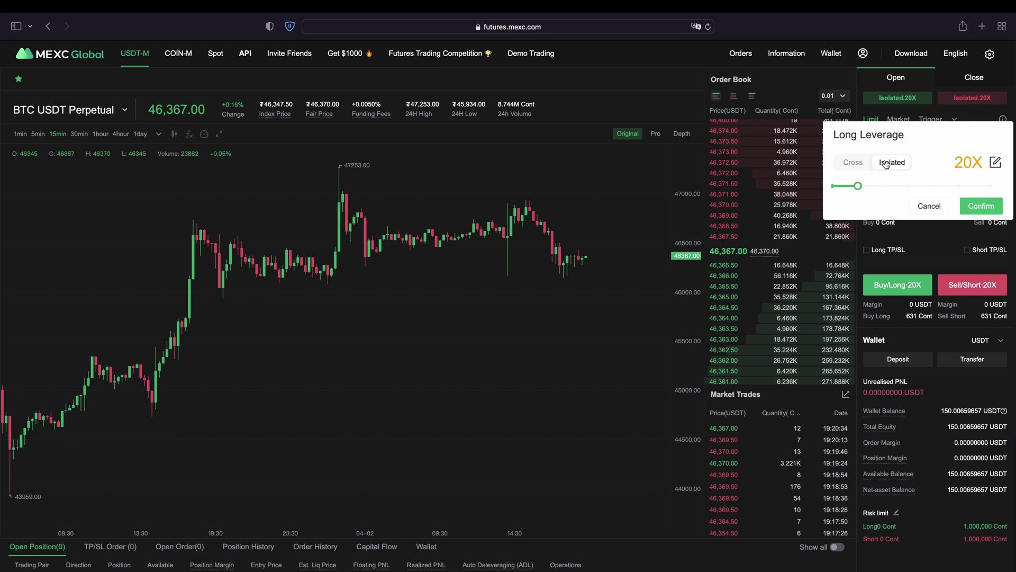
click(853, 163)
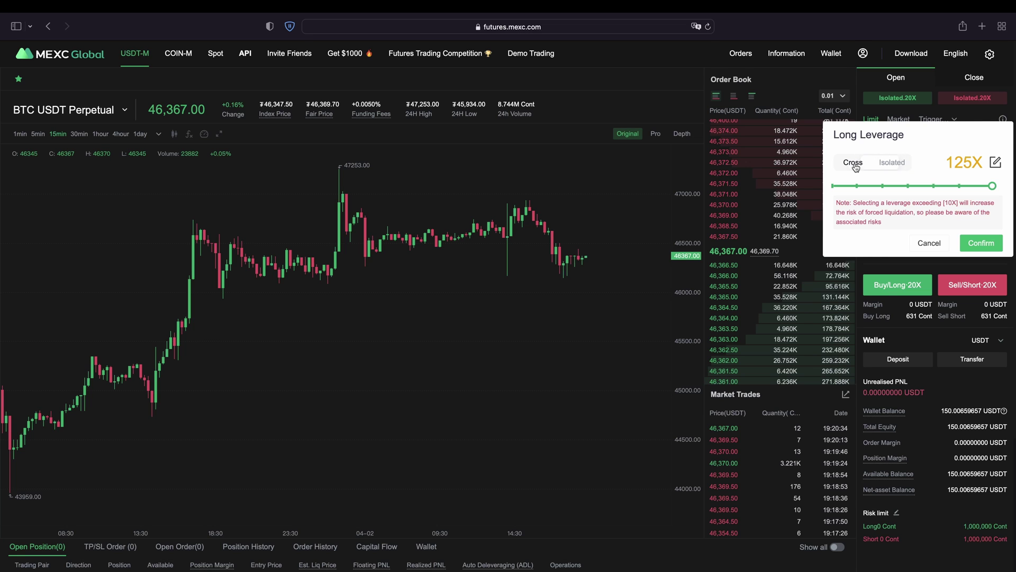
click(893, 166)
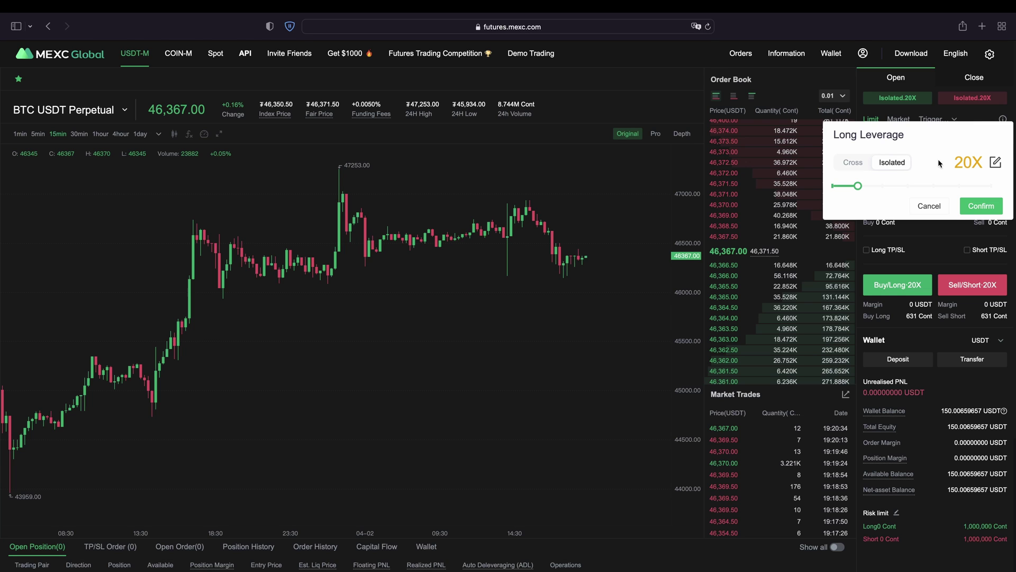
mouse_move(857, 189)
mouse_move(857, 189)
mouse_down()
mouse_move(834, 189)
mouse_move(993, 190)
mouse_move(838, 186)
mouse_up()
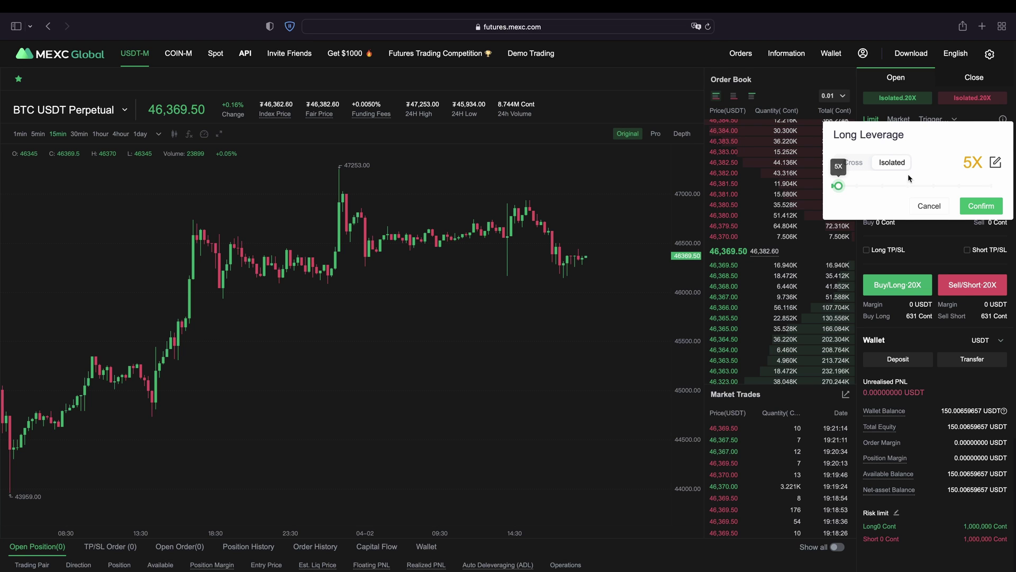
click(977, 205)
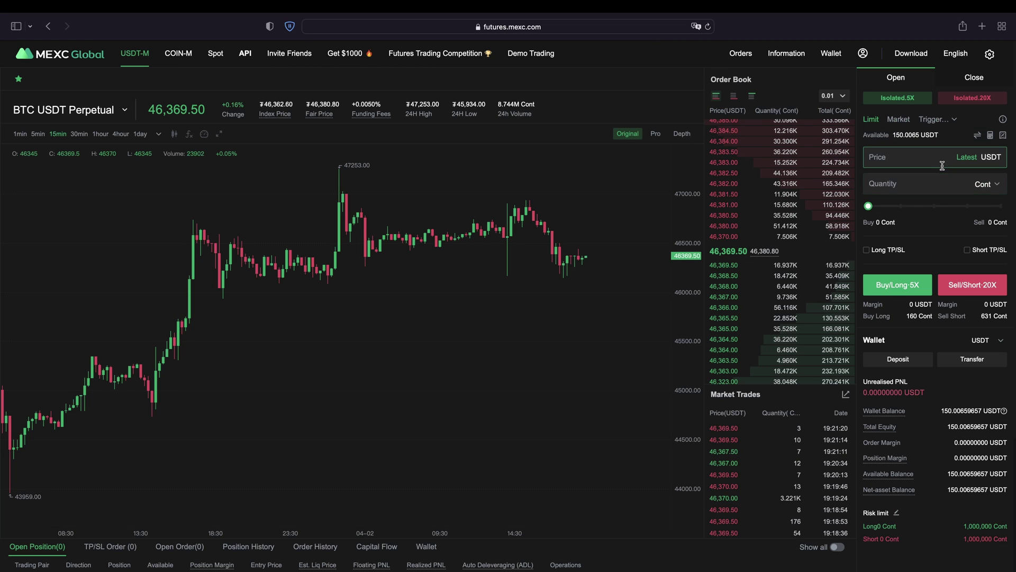
Check the available USDT balance in the order form and switch the order type to Market.
drag(894, 135, 917, 137)
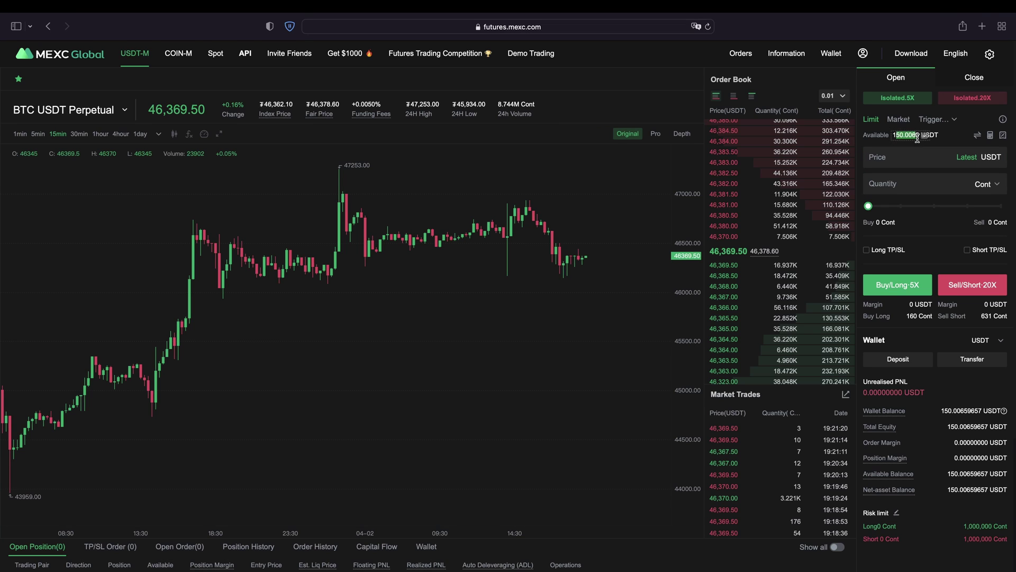
click(918, 137)
click(936, 151)
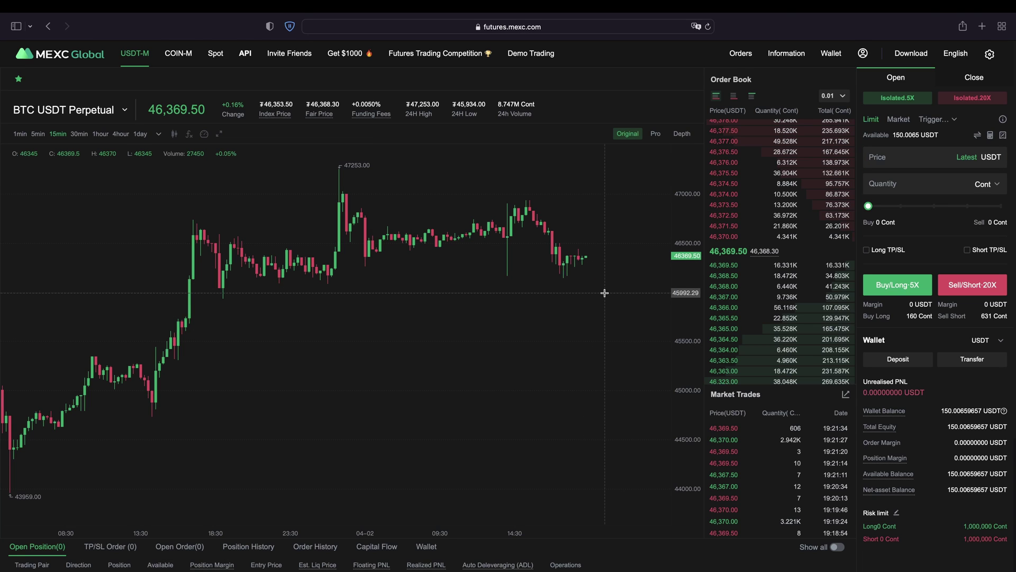
click(899, 121)
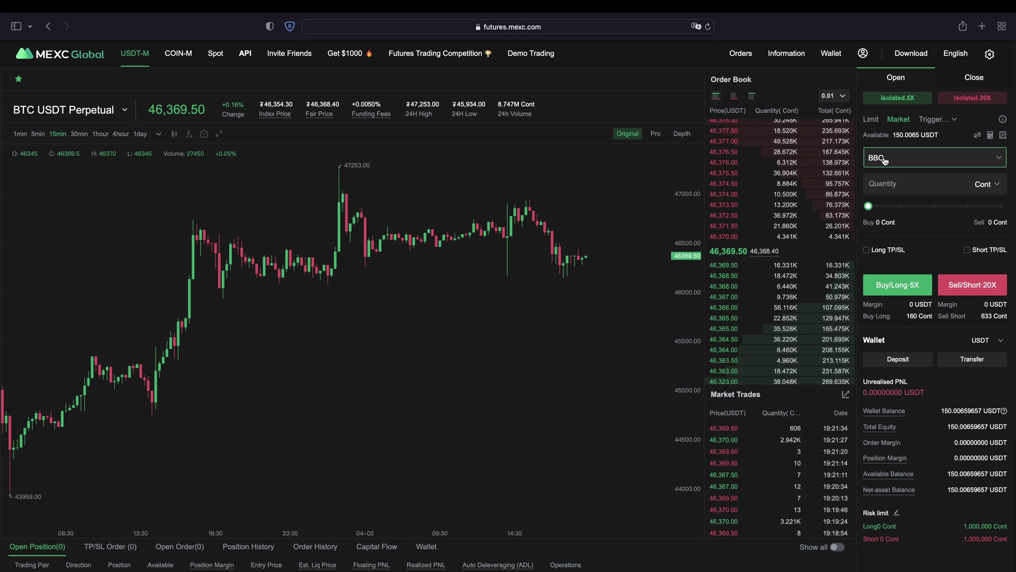
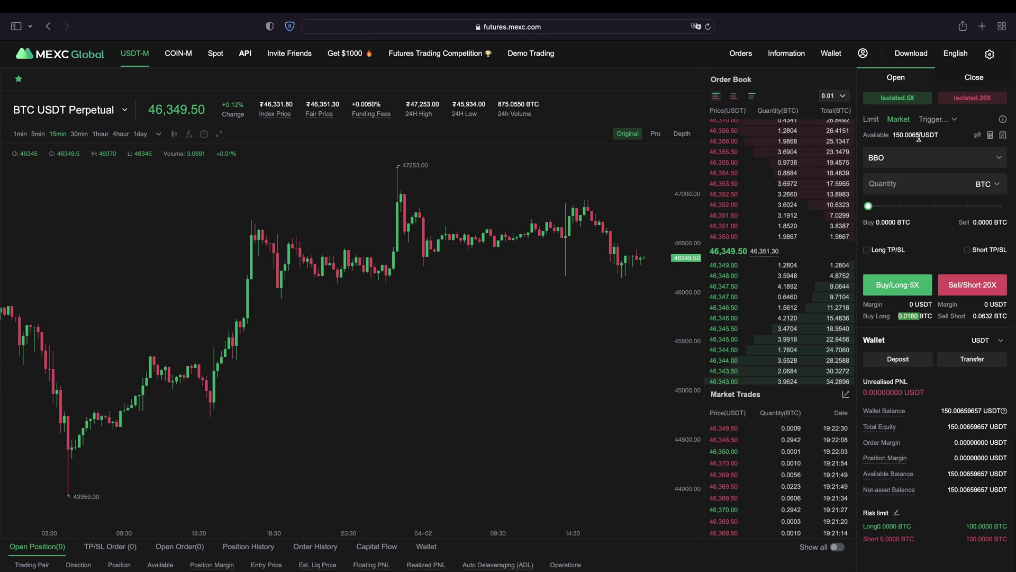
Set the order quantity to 50% and check the margin required for the long position.
click(906, 318)
drag(868, 206, 939, 213)
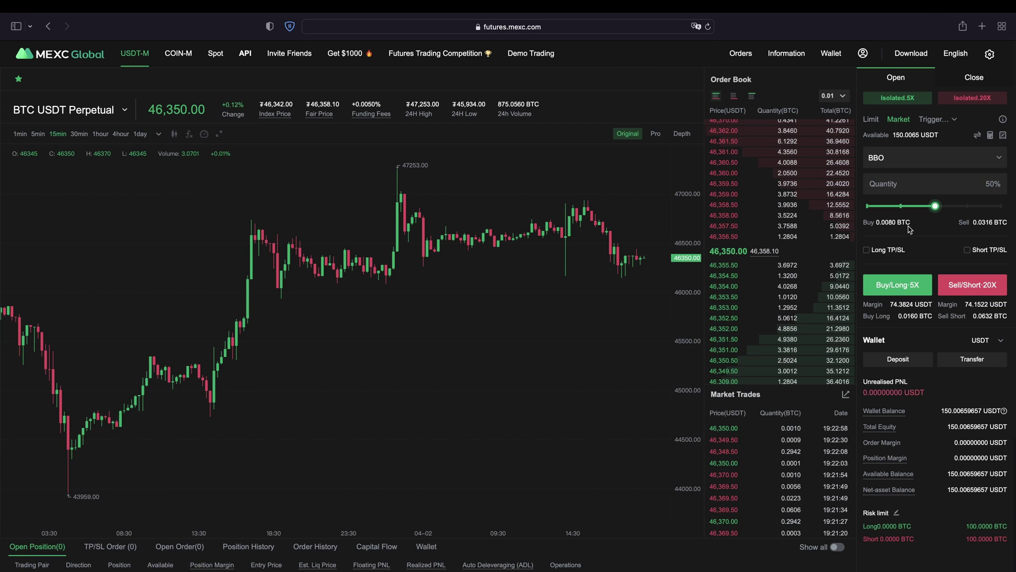
drag(891, 307, 924, 307)
click(924, 307)
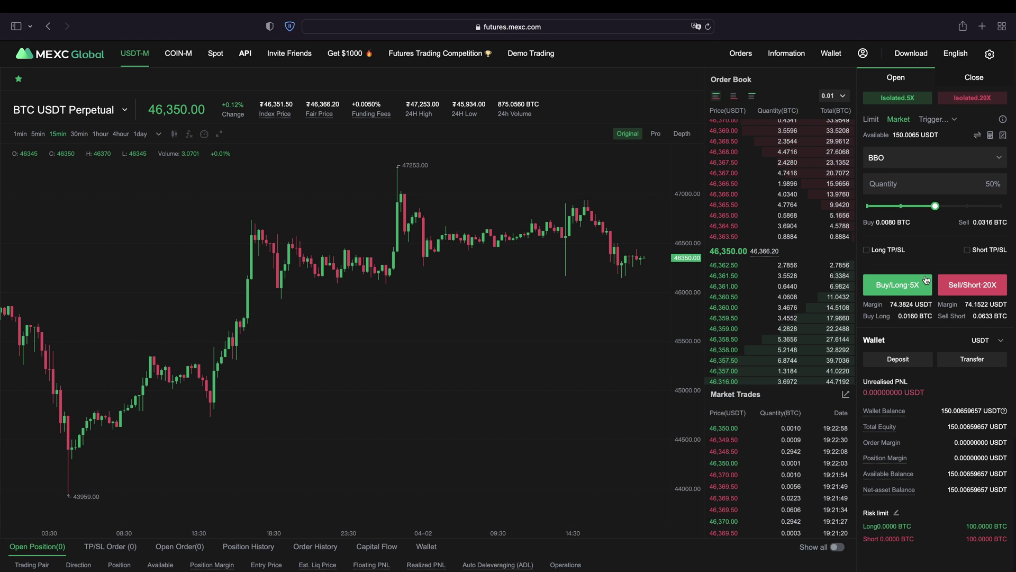
Set the order quantity to 100% and check the resulting buy amount and long margin.
drag(935, 206, 1006, 209)
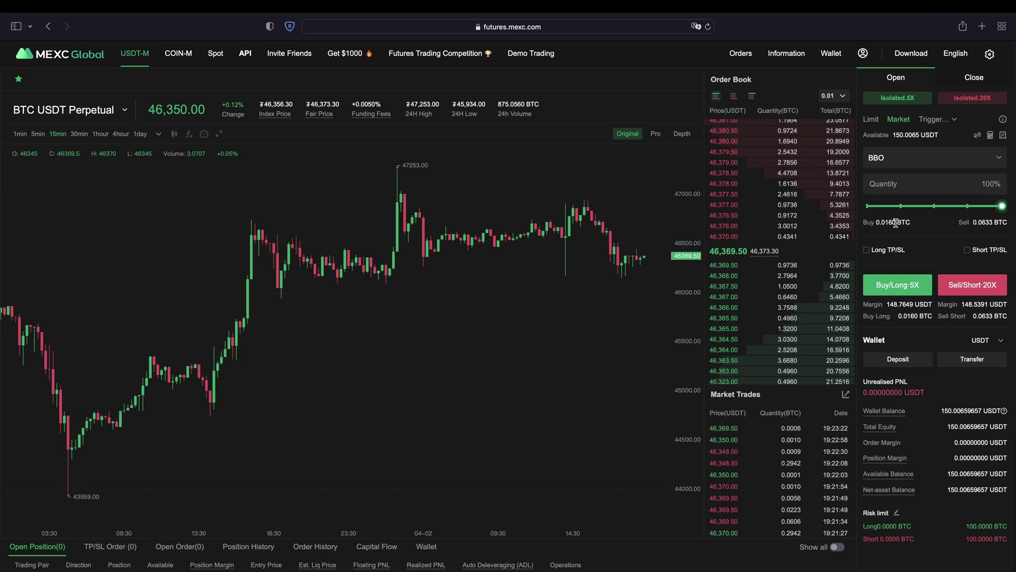
drag(886, 223, 913, 225)
drag(911, 315, 924, 316)
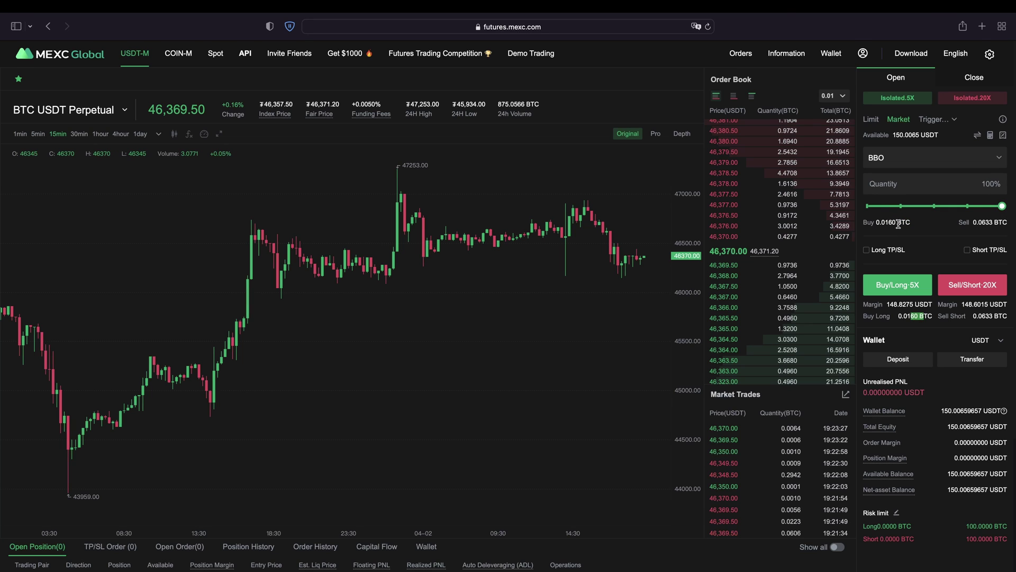
drag(888, 304, 913, 305)
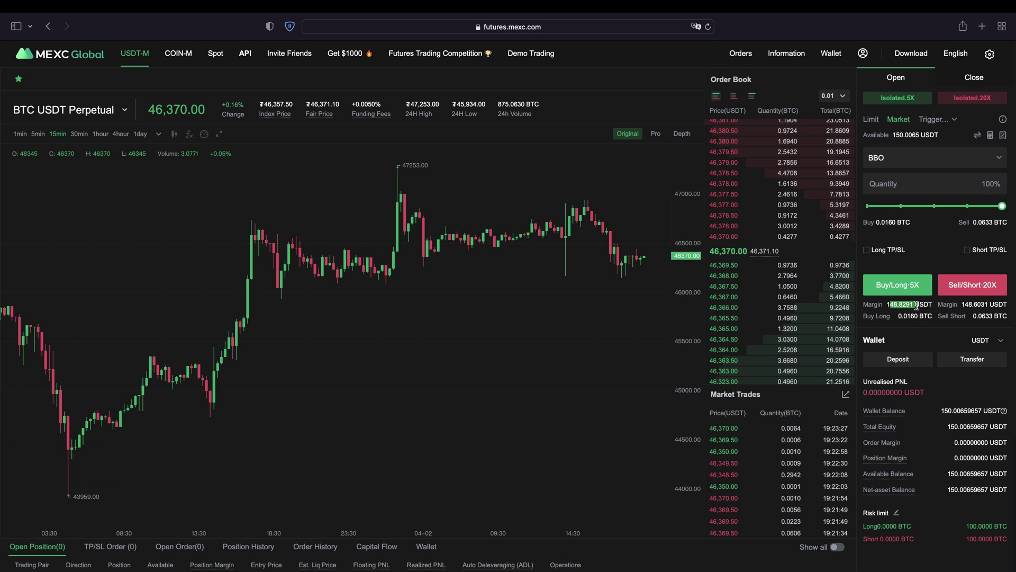
click(923, 306)
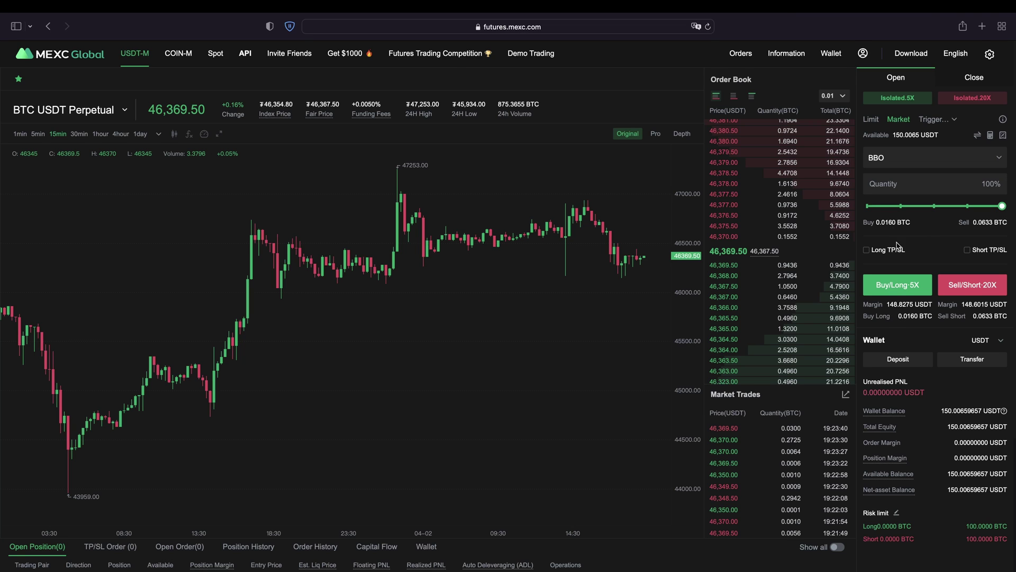
Enable Long TP/SL, review the recent price range on the chart and set the take-profit price to 48000.
click(868, 250)
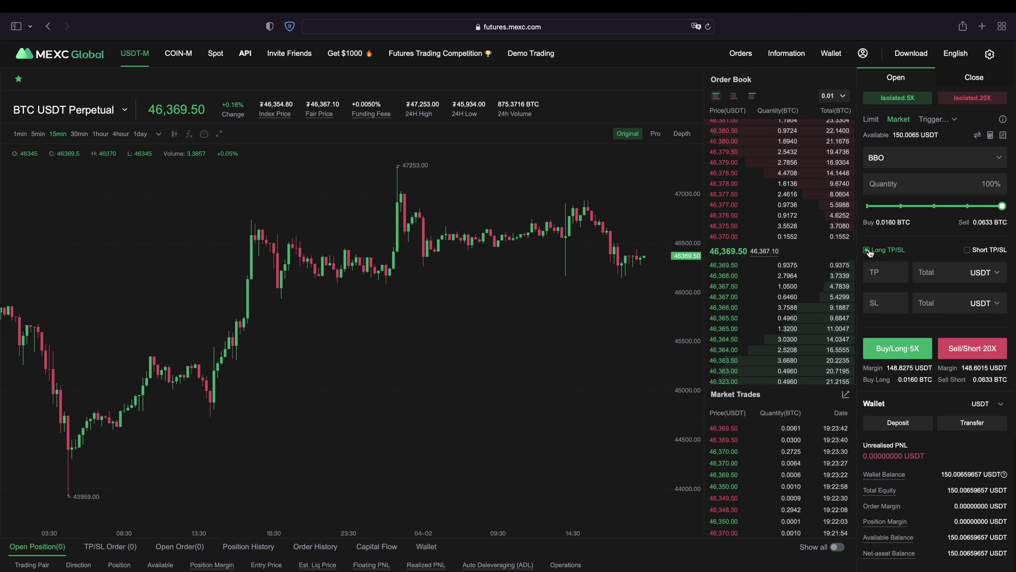
click(881, 272)
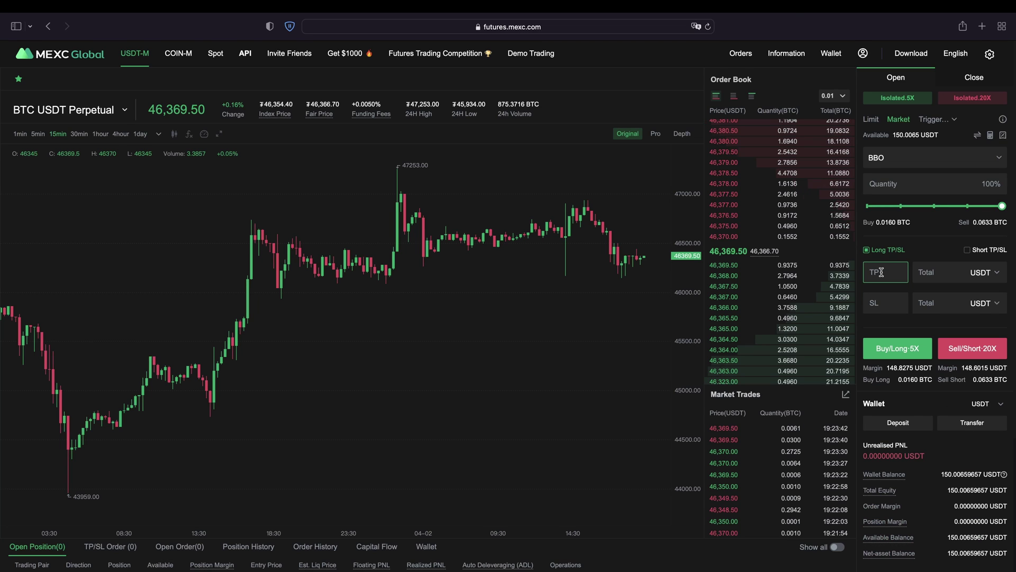
click(887, 303)
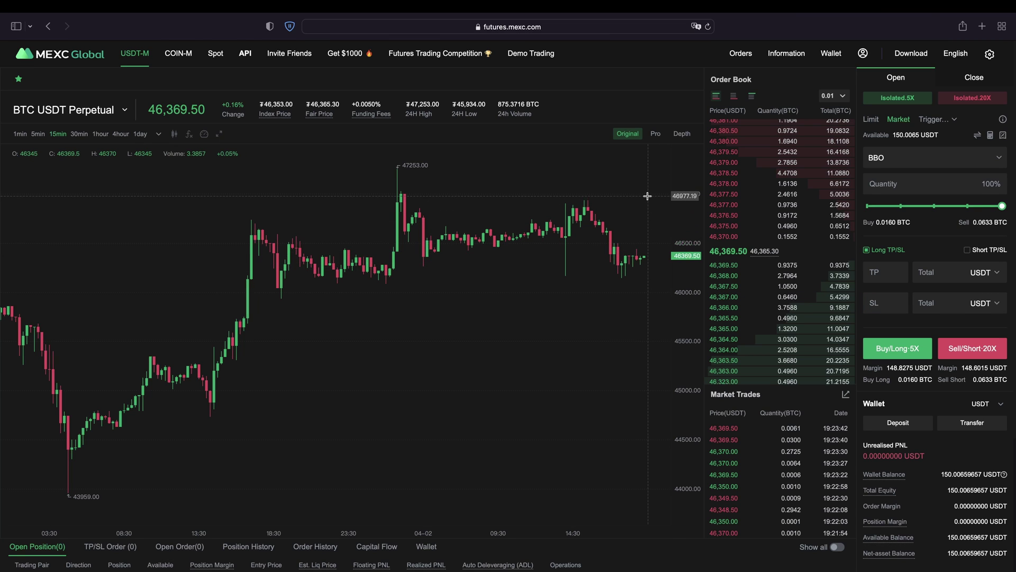
scroll(645, 199, down, 2)
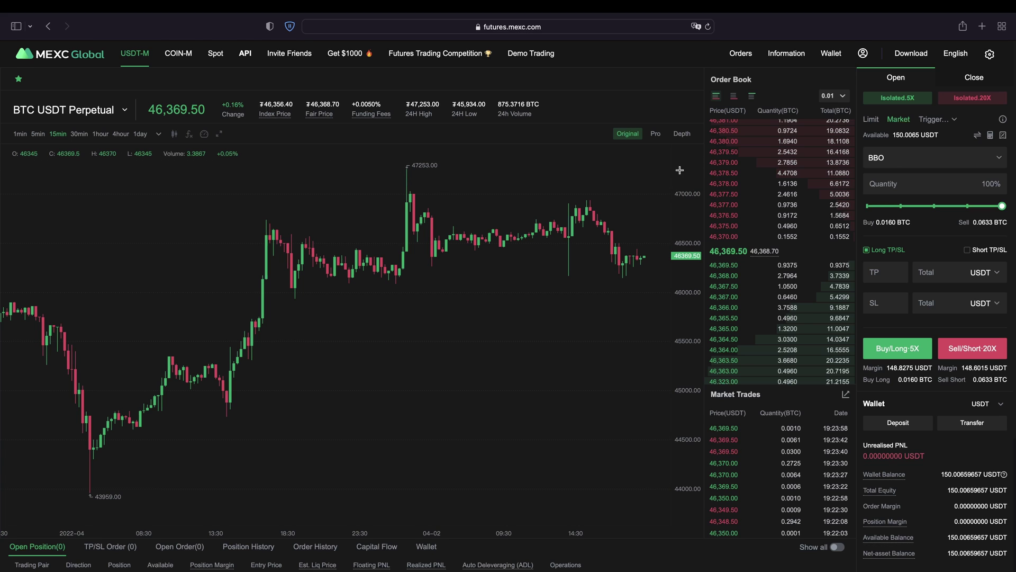
scroll(593, 193, down, 3)
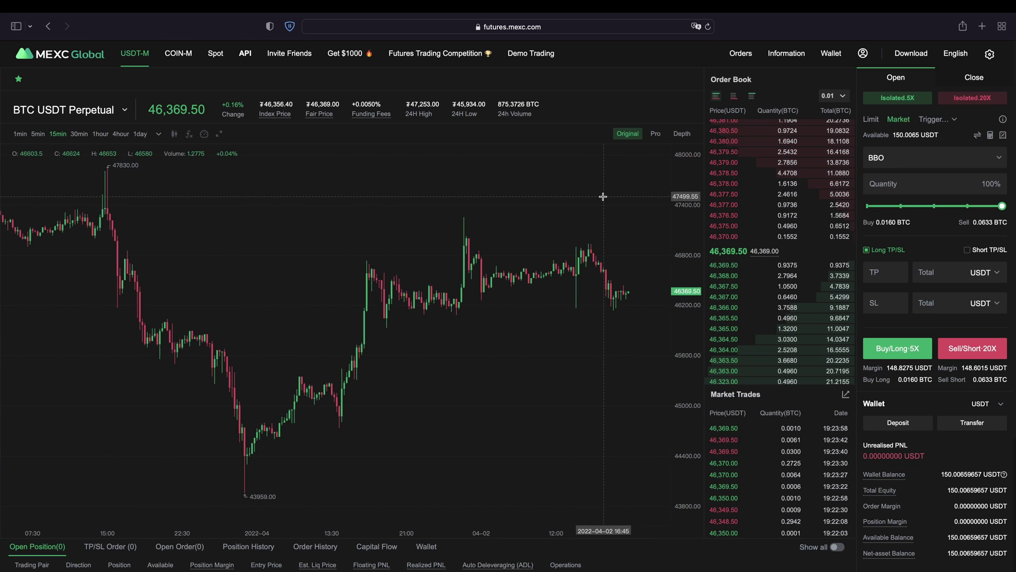
click(885, 272)
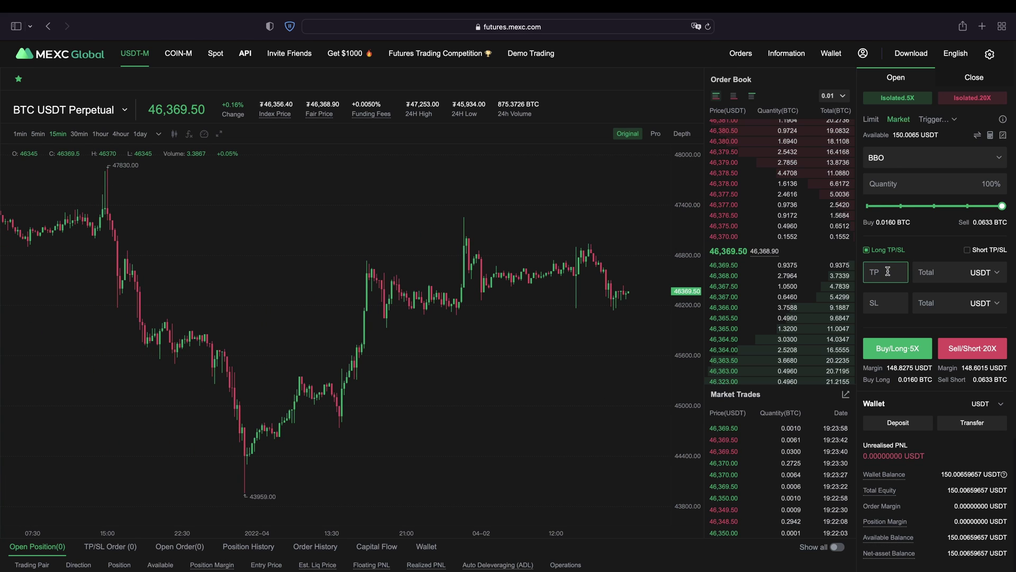
text(48000)
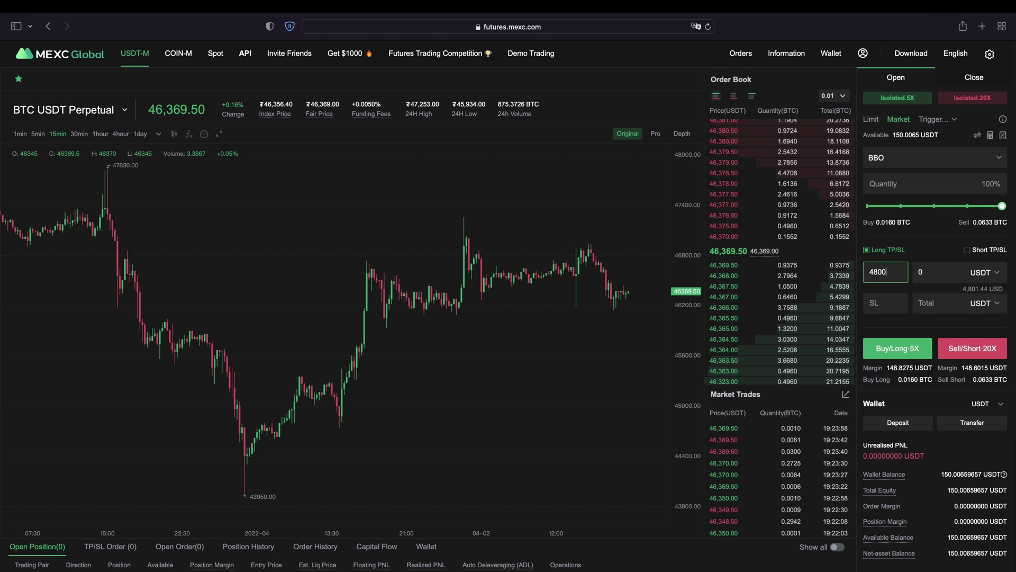
Set the long stop-loss price to 46000 and check the potential loss in USDT.
click(879, 305)
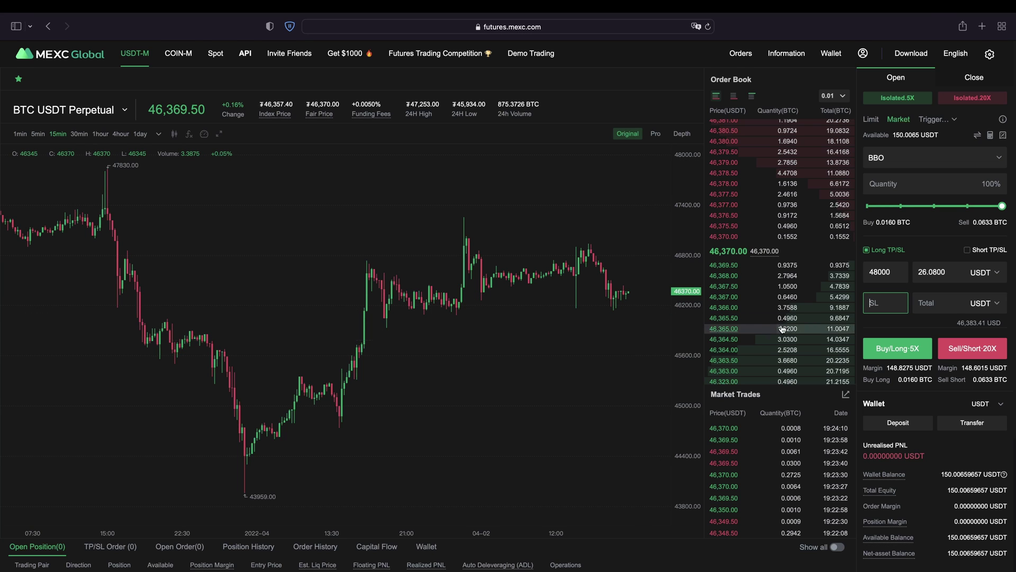
text(46000)
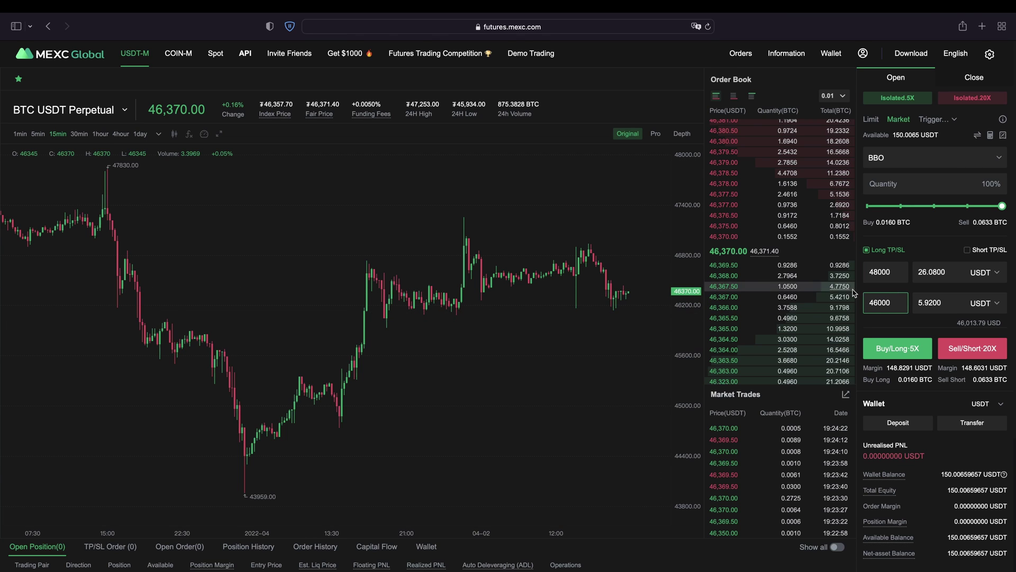
click(920, 303)
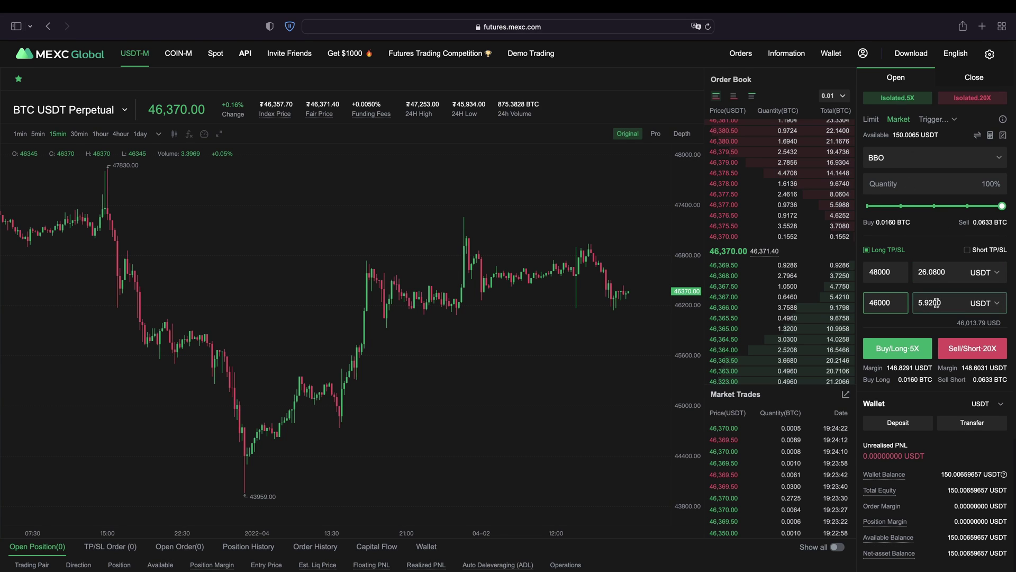
Raise the long leverage to 35X and compare the potential take-profit and stop-loss totals.
click(905, 99)
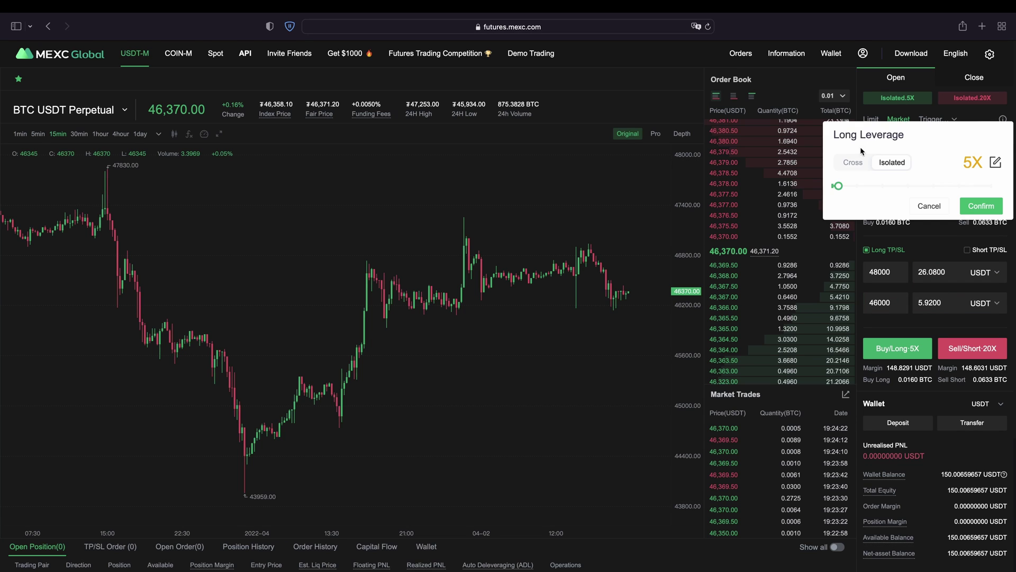
drag(838, 186, 878, 186)
click(980, 206)
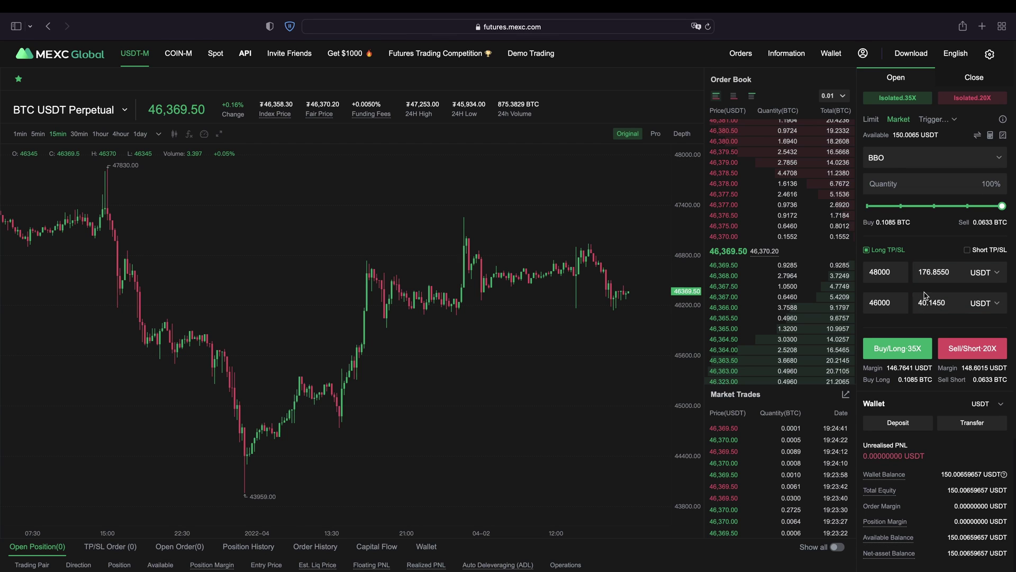
click(928, 273)
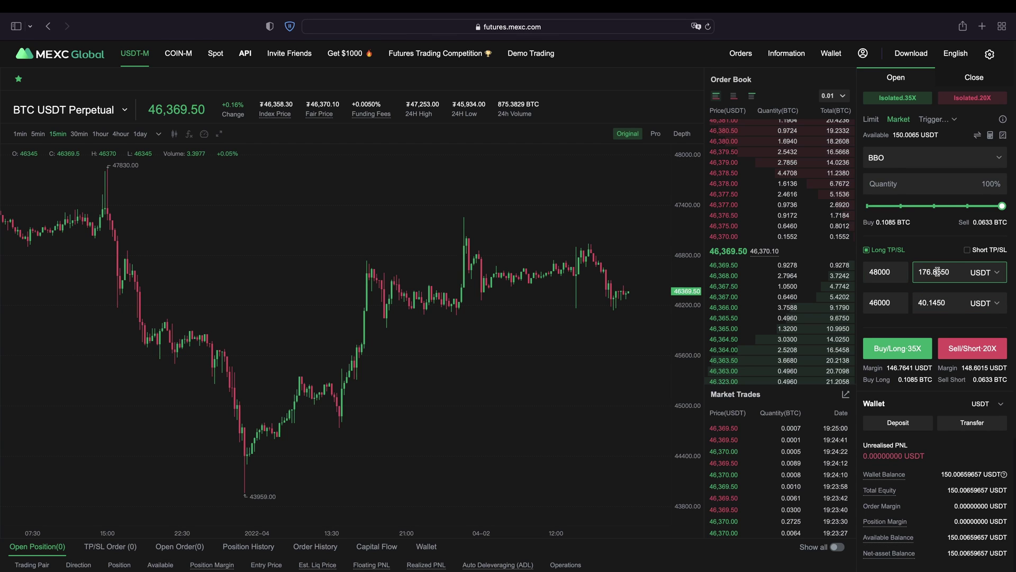
click(923, 299)
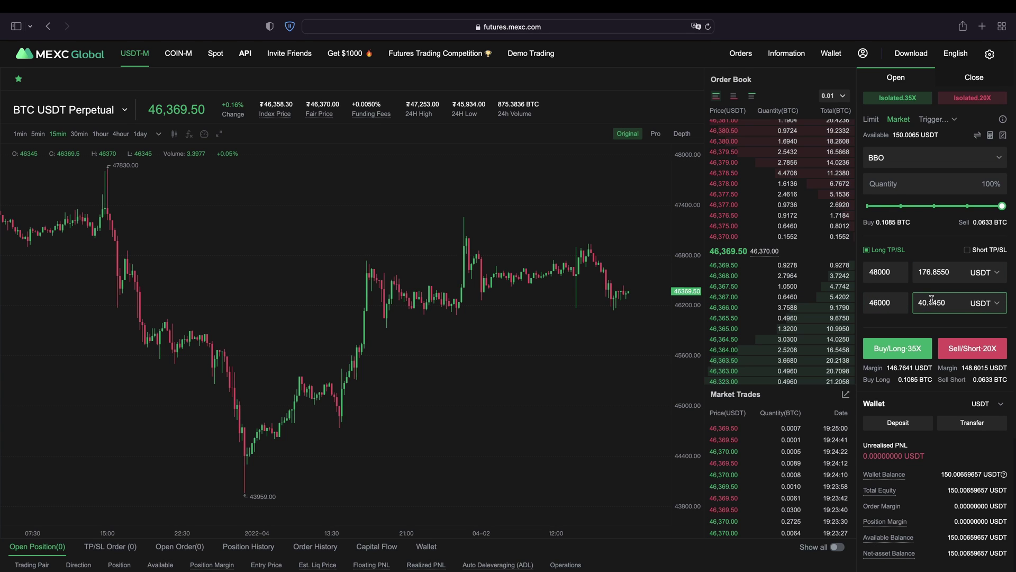
Set the isolated long leverage to 5X and place the 100% market Buy/Long order with take profit 48000 and stop loss 46000.
click(903, 99)
drag(875, 188, 838, 188)
click(982, 206)
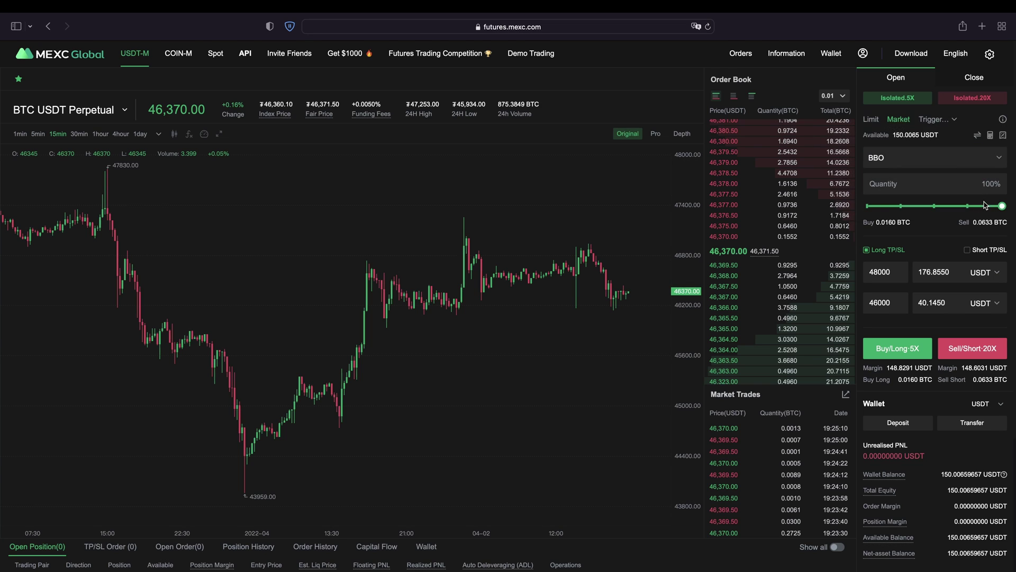
click(894, 350)
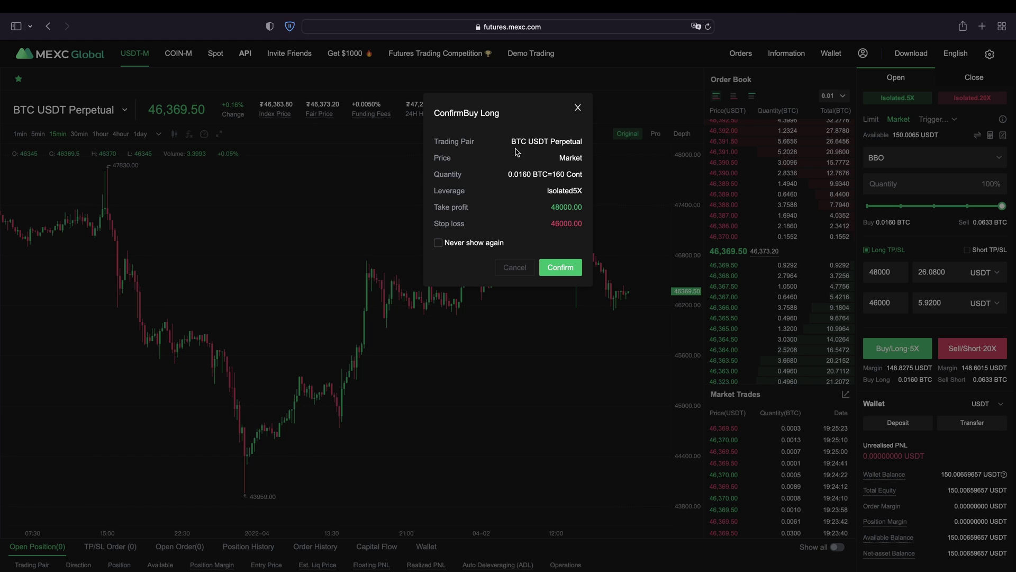
click(556, 268)
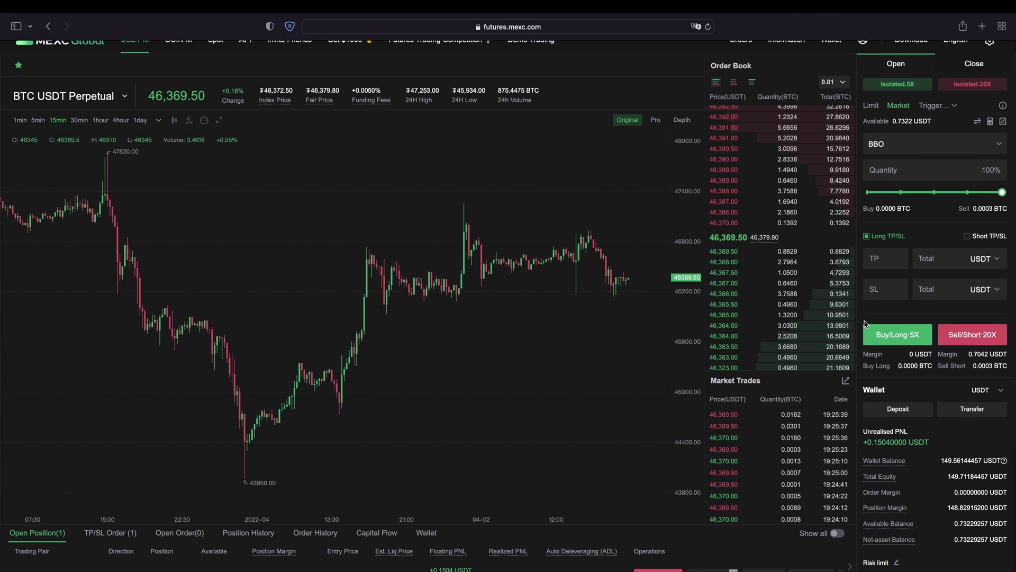
Examine the open BTC USDT Perpetual position's leverage, size, margin, estimated liquidation price and available closing operations.
scroll(866, 324, down, 5)
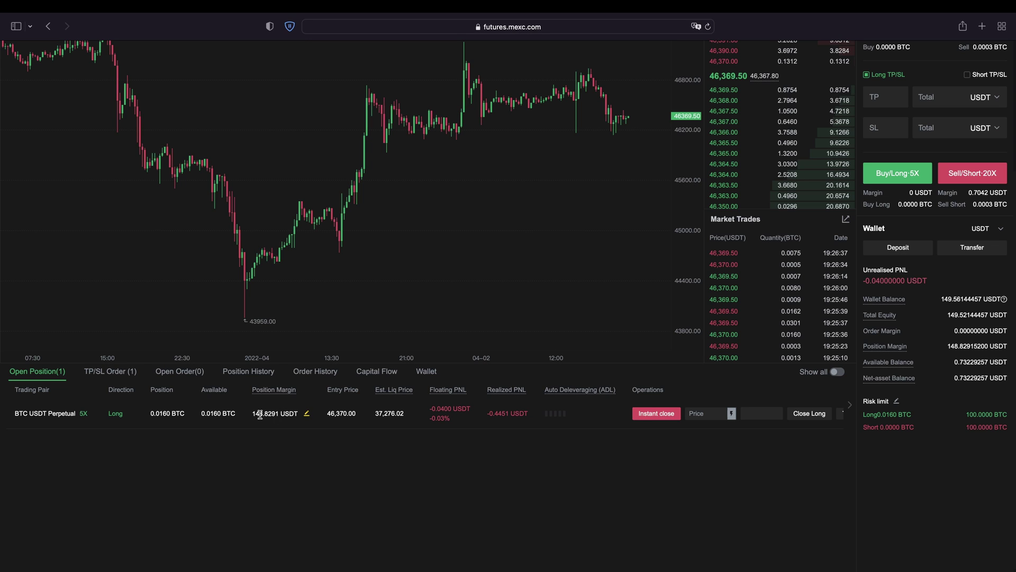
double_click(255, 413)
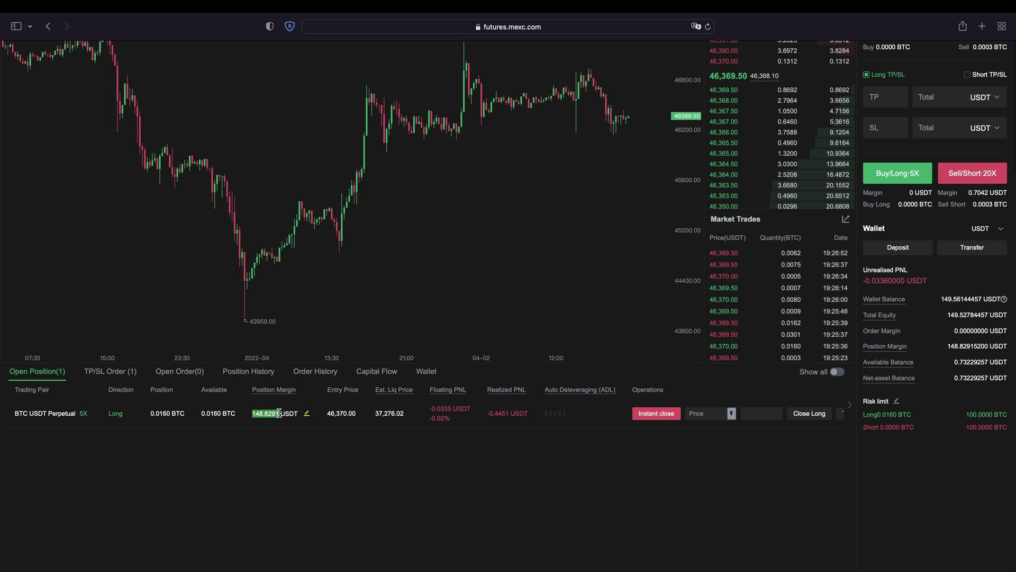
click(86, 418)
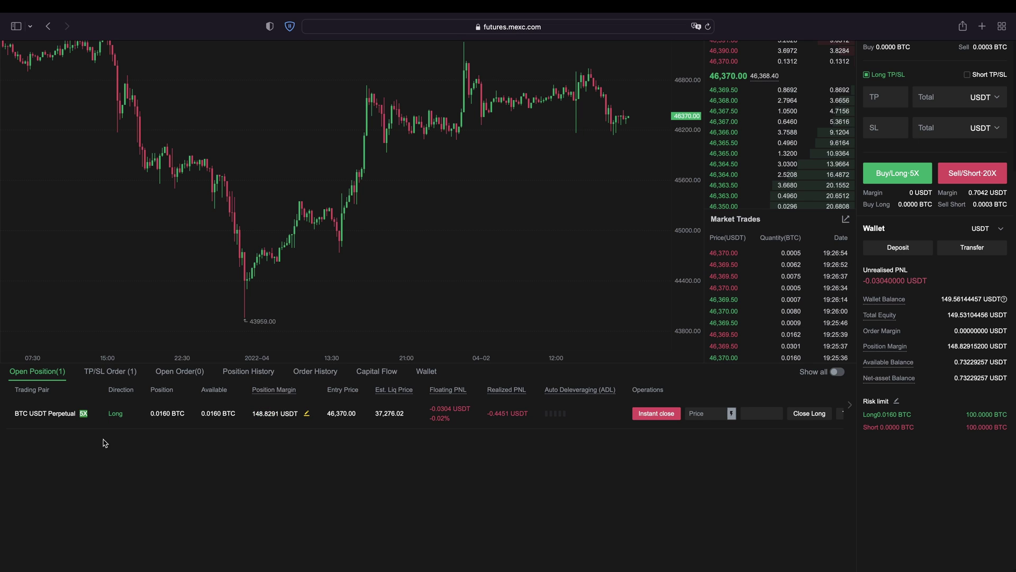
drag(153, 413, 192, 419)
click(169, 413)
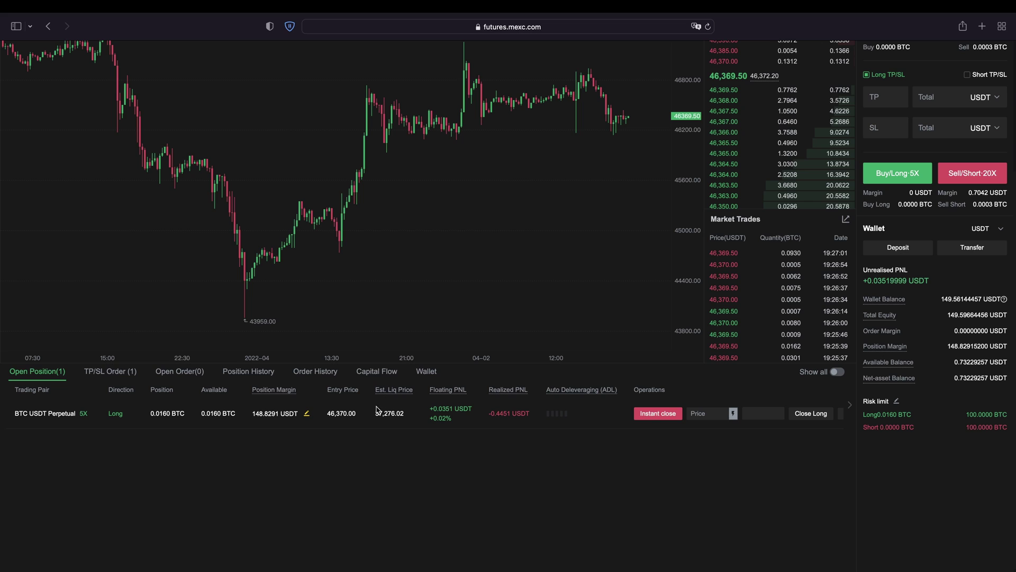
mouse_move(380, 396)
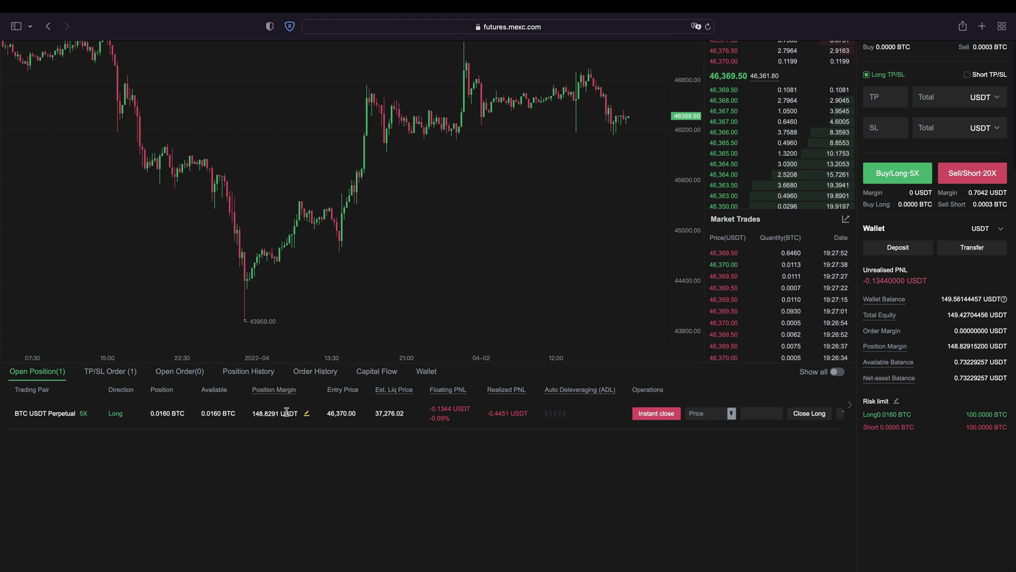
triple_click(271, 410)
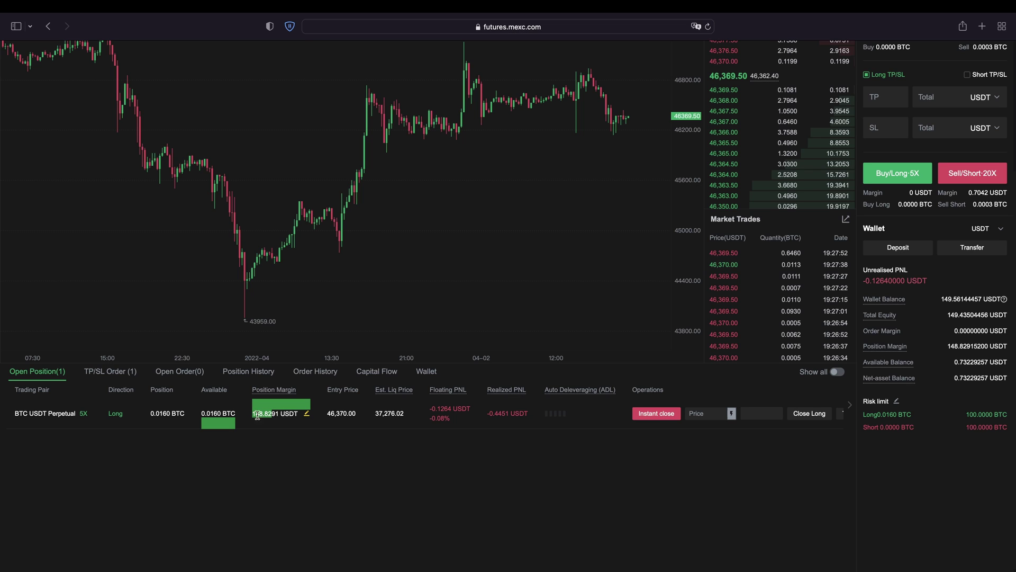
drag(389, 412, 404, 414)
click(404, 413)
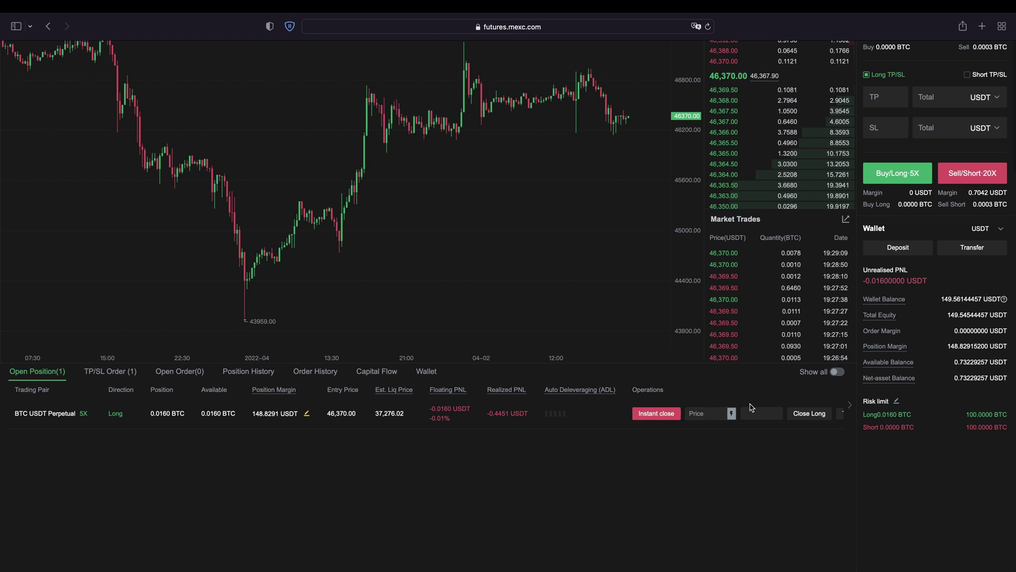
click(850, 405)
click(850, 405)
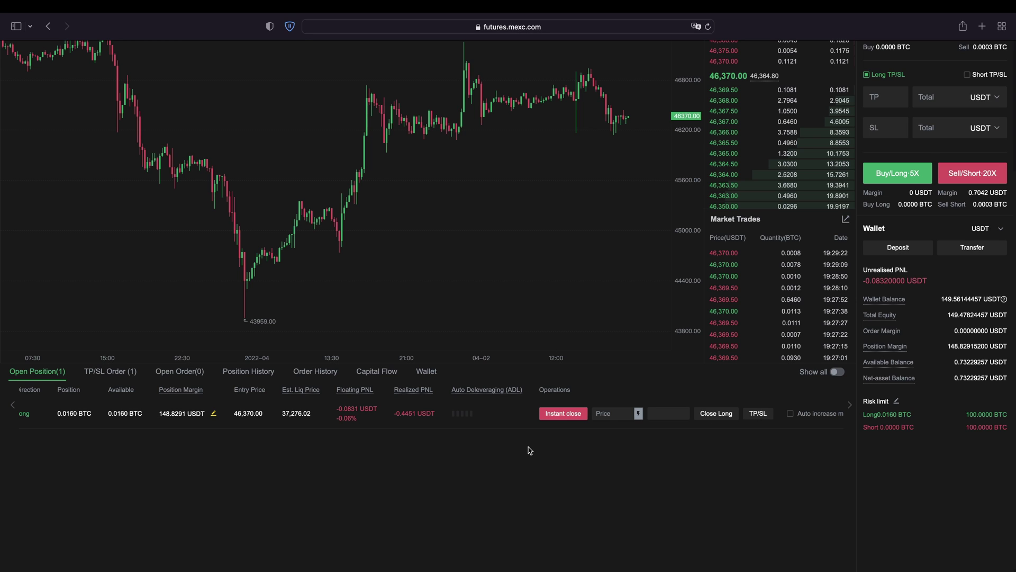
Open the long position's TP/SL order for editing and set the take-profit price to 52000.
click(104, 373)
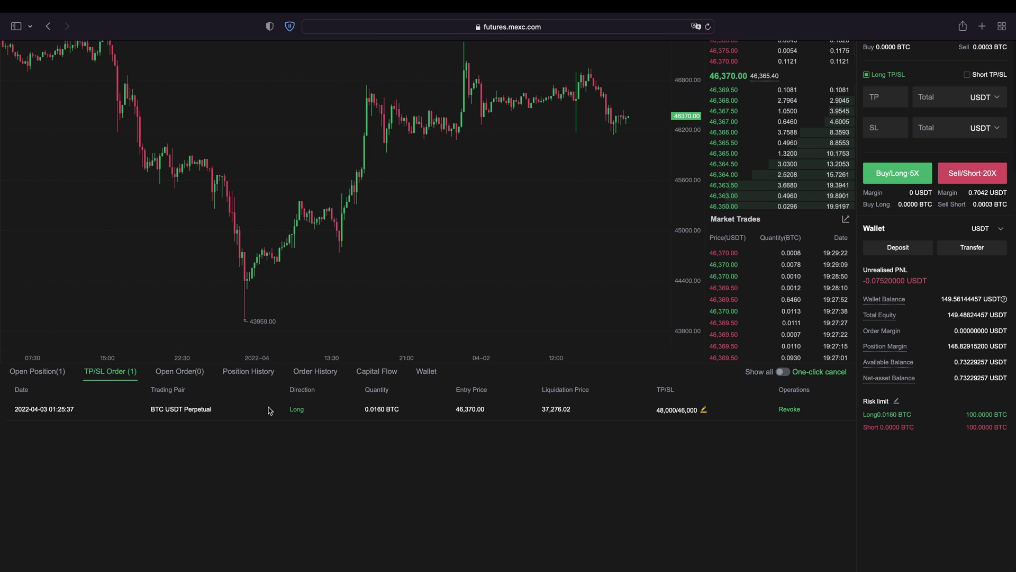
click(704, 411)
drag(473, 189, 502, 190)
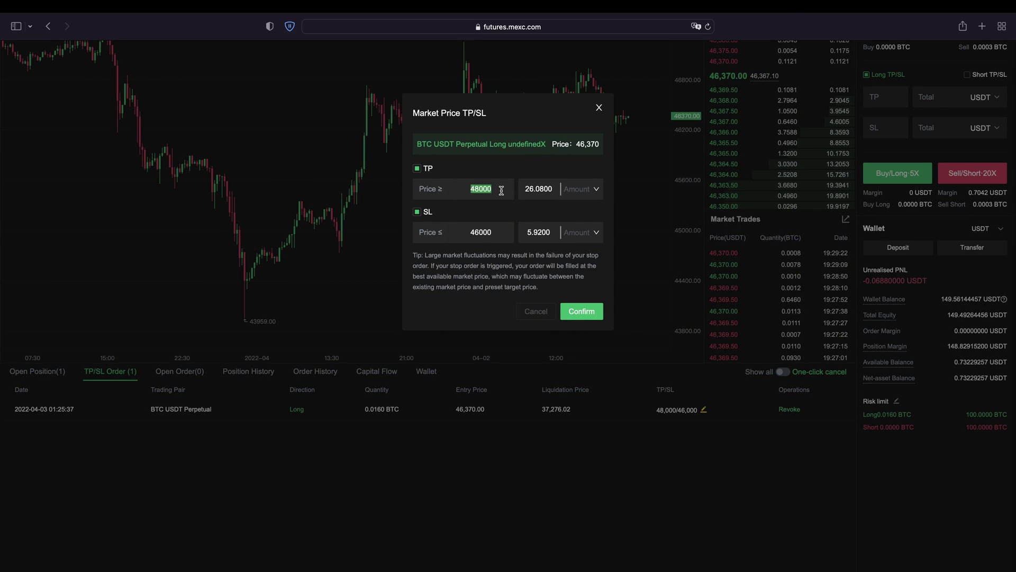
click(480, 189)
key(BackSpace)
key(BackSpace)
text(52)
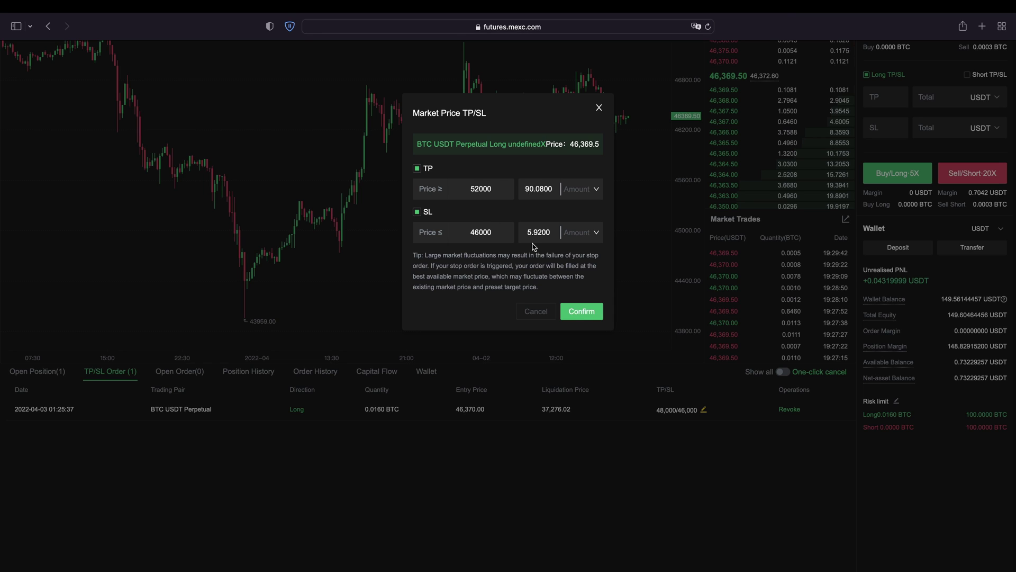
Set the stop-loss price to 45000, check the potential profit and loss amounts, and save the TP/SL order.
key(BackSpace)
text(5)
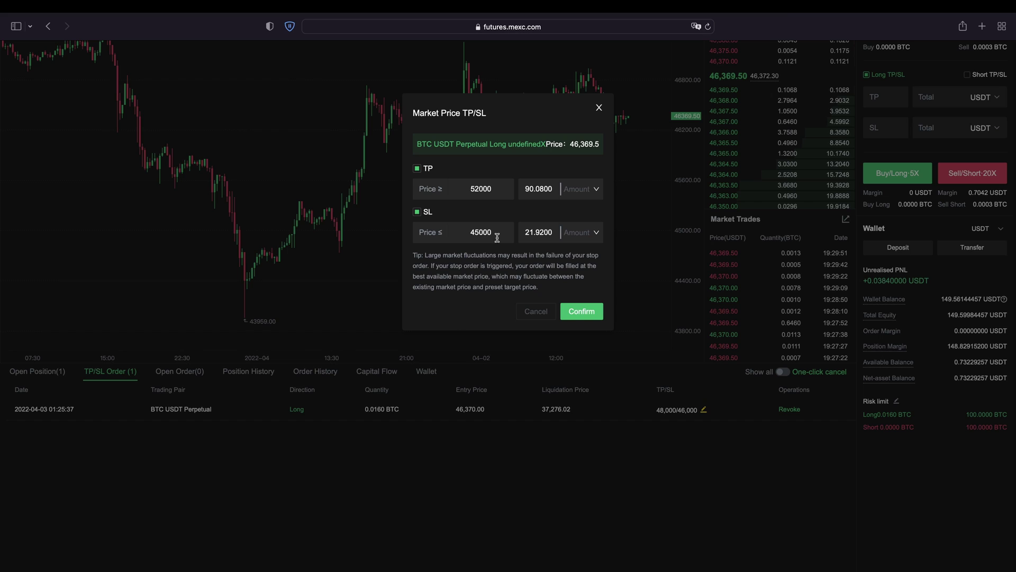
drag(525, 233, 545, 232)
click(545, 232)
drag(535, 188, 538, 186)
click(597, 309)
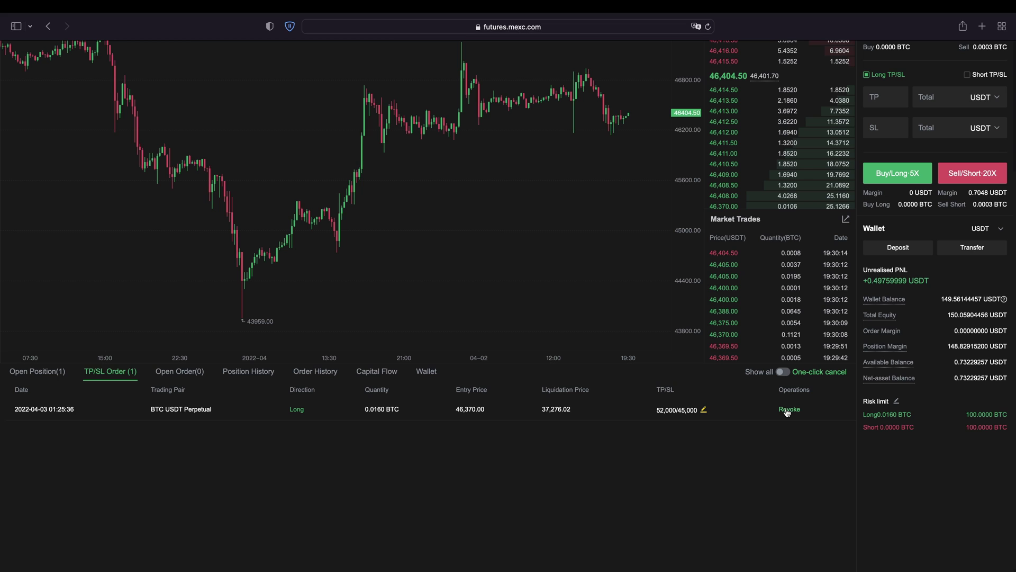
Return to the open positions and choose the best market price for closing the BTC USDT Perpetual long.
click(34, 376)
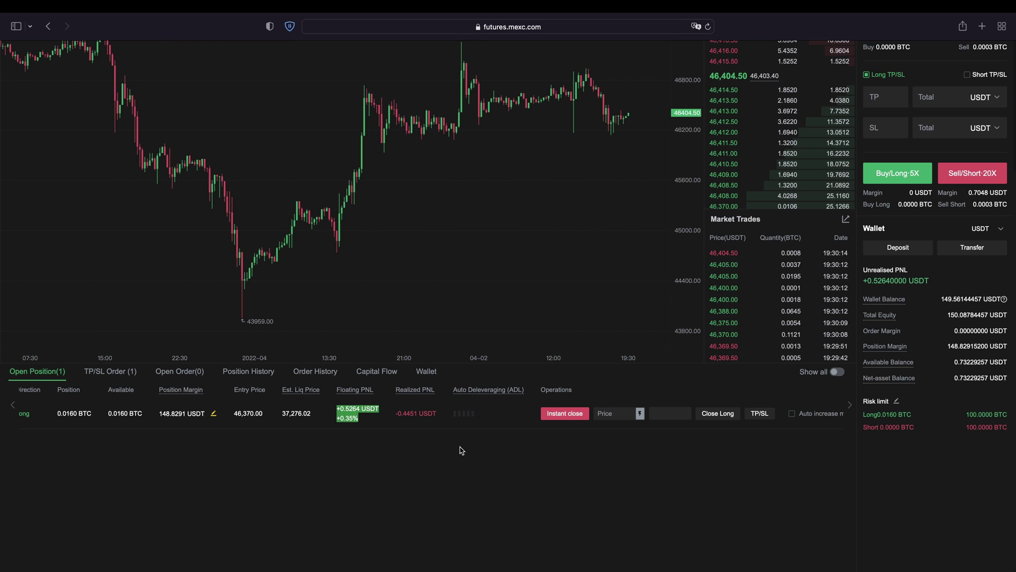
scroll(549, 451, right, 2)
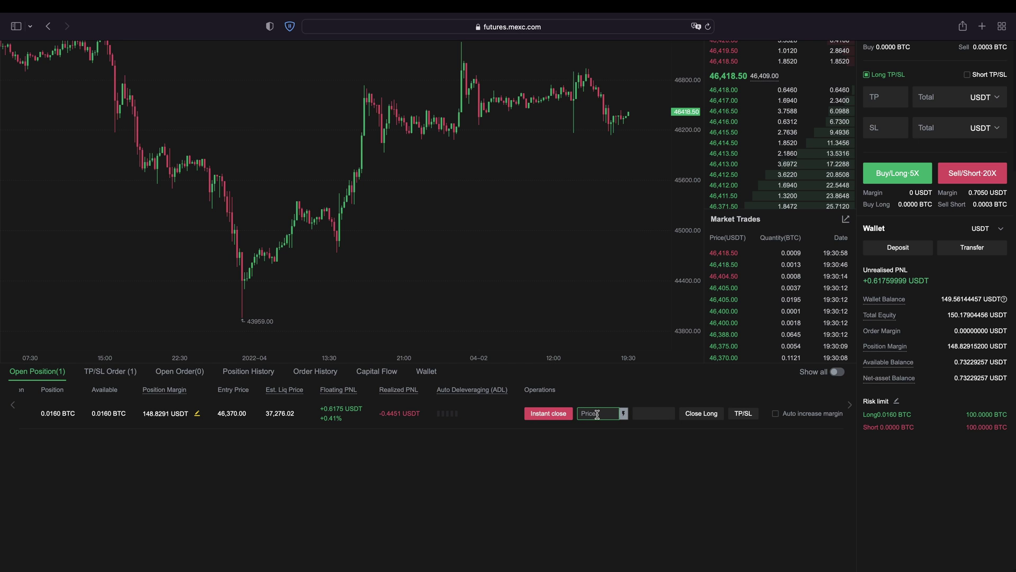
click(624, 415)
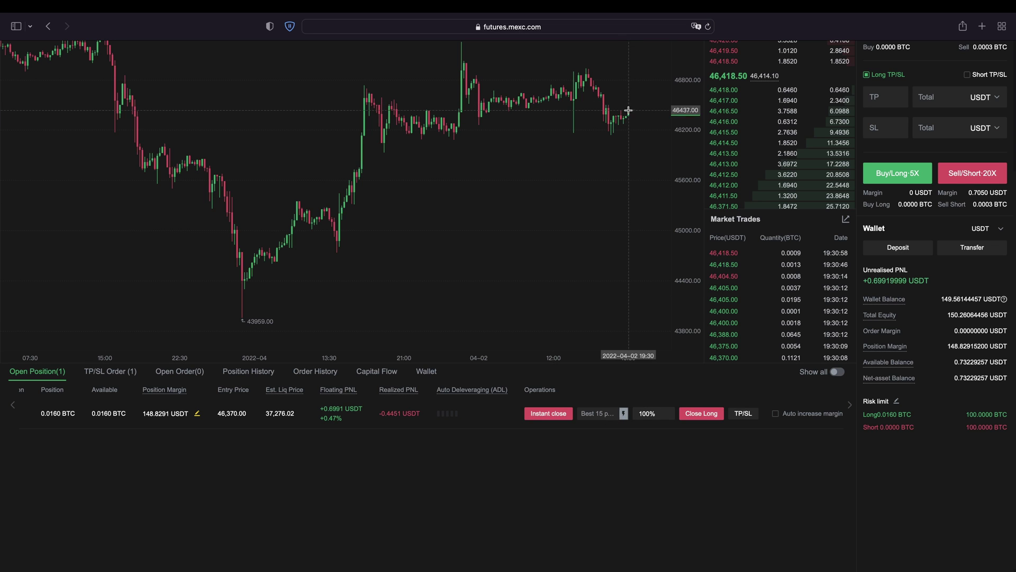
Try a closing quantity of 50% for the long position, and set it back to 100%.
click(651, 409)
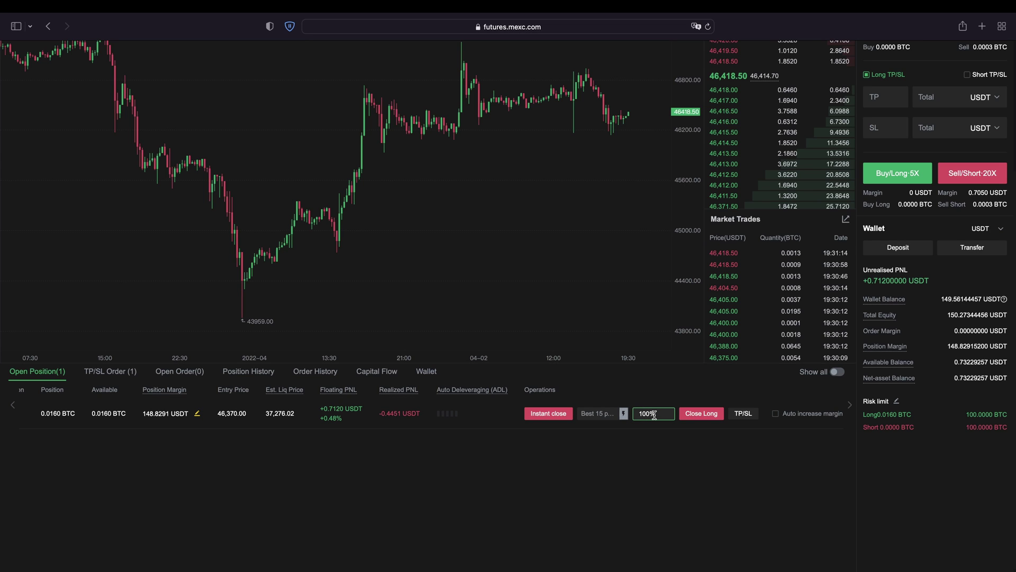
click(650, 416)
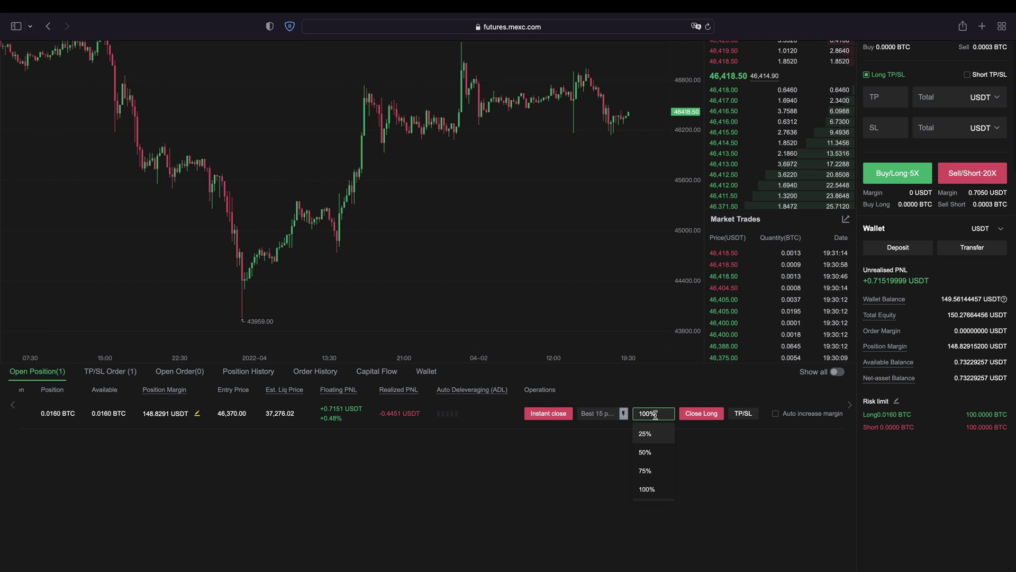
click(654, 453)
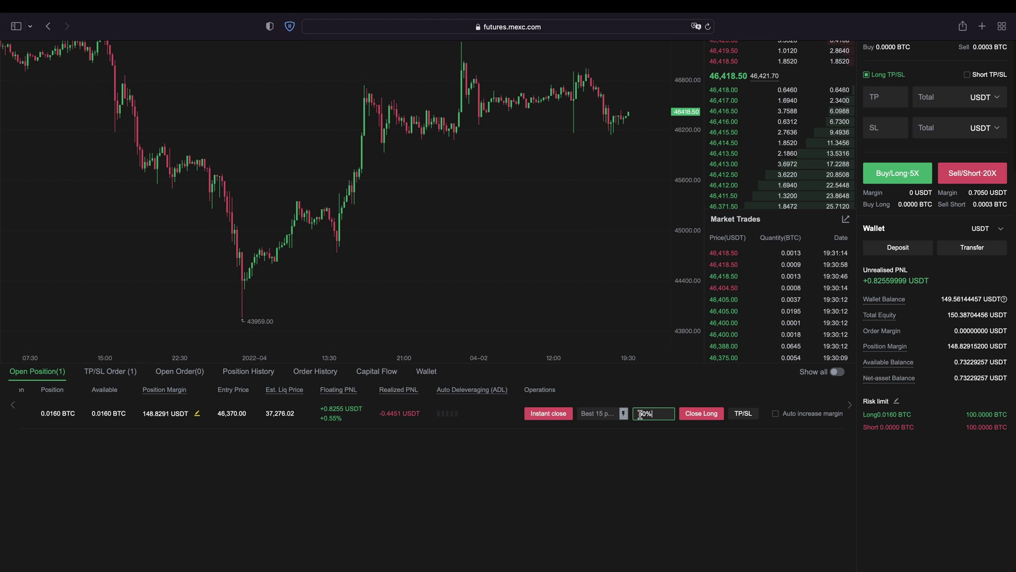
click(649, 416)
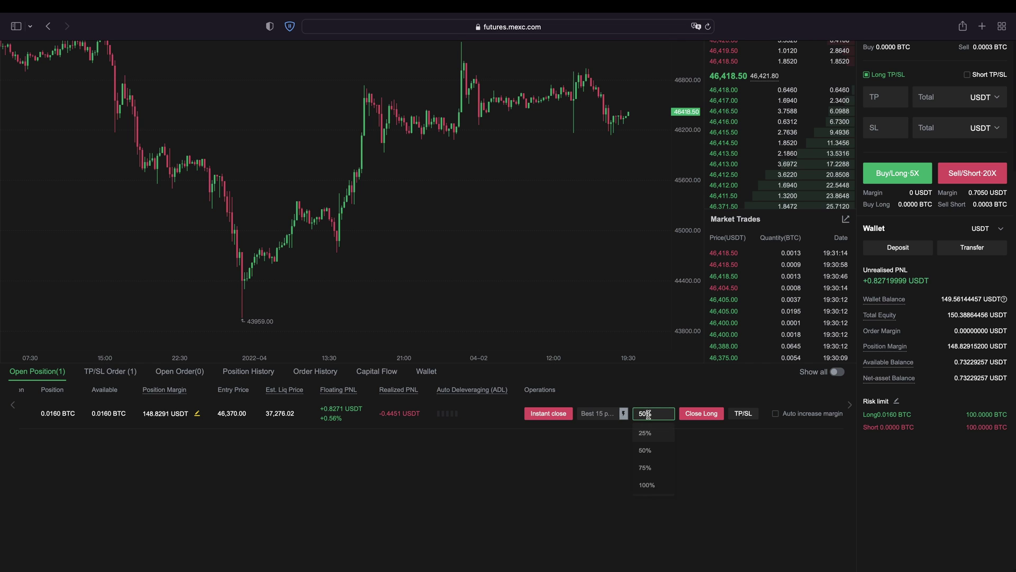
click(648, 491)
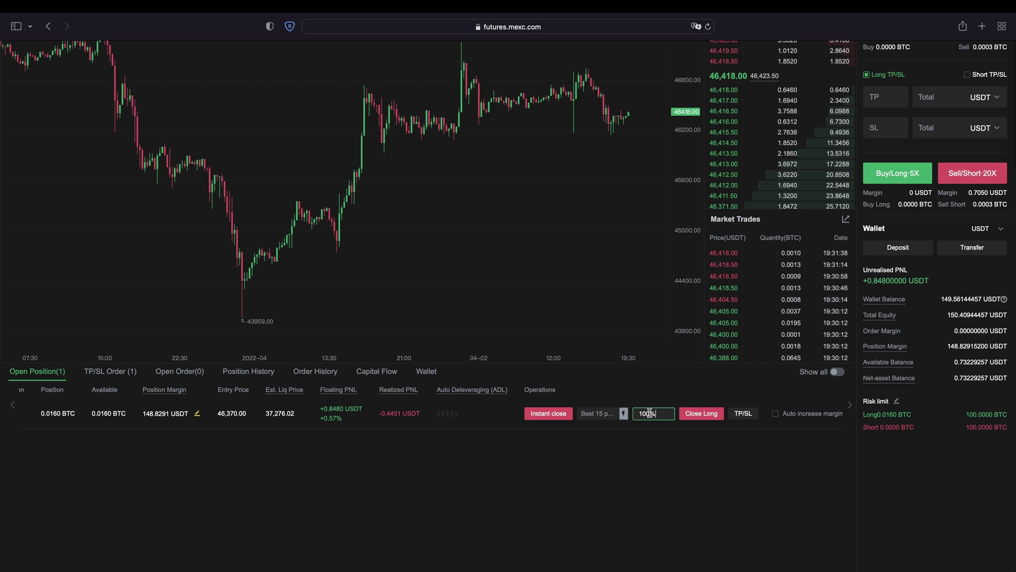
Close the entire 0.0160 BTC long position at market price after checking the quantity in the confirmation.
click(700, 414)
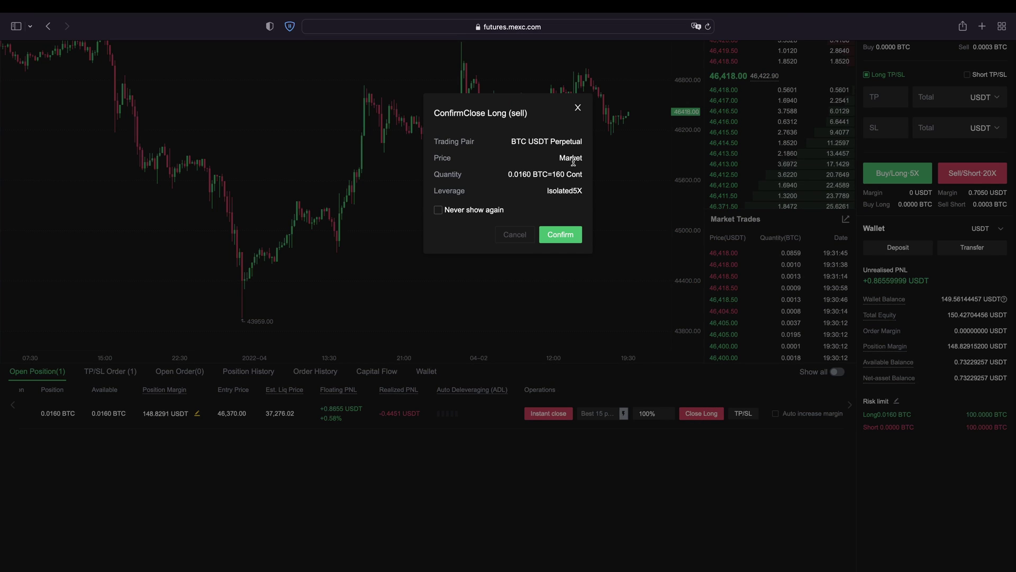
drag(509, 174, 527, 174)
click(527, 174)
click(563, 234)
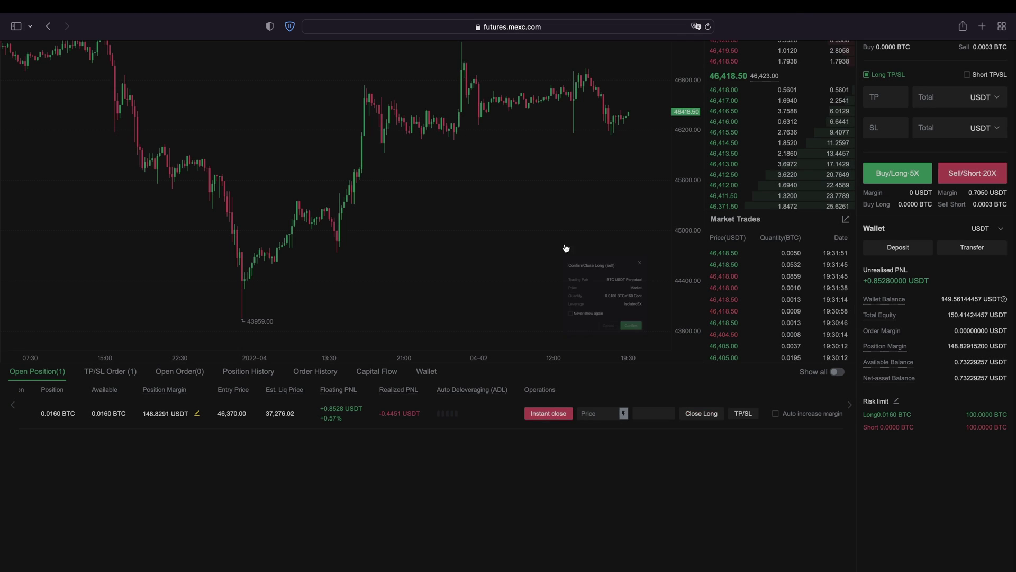
scroll(631, 532, up, 1)
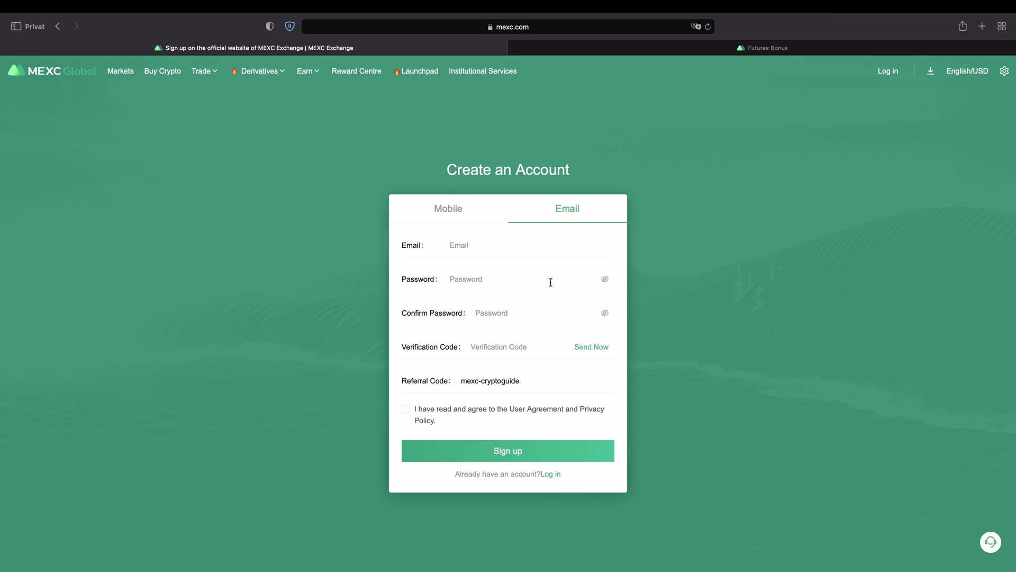
Review the Futures Bonus page's beginner tasks and reward terms, and return to the account sign-up page.
key(ctrl+Tab)
scroll(263, 157, down, 6)
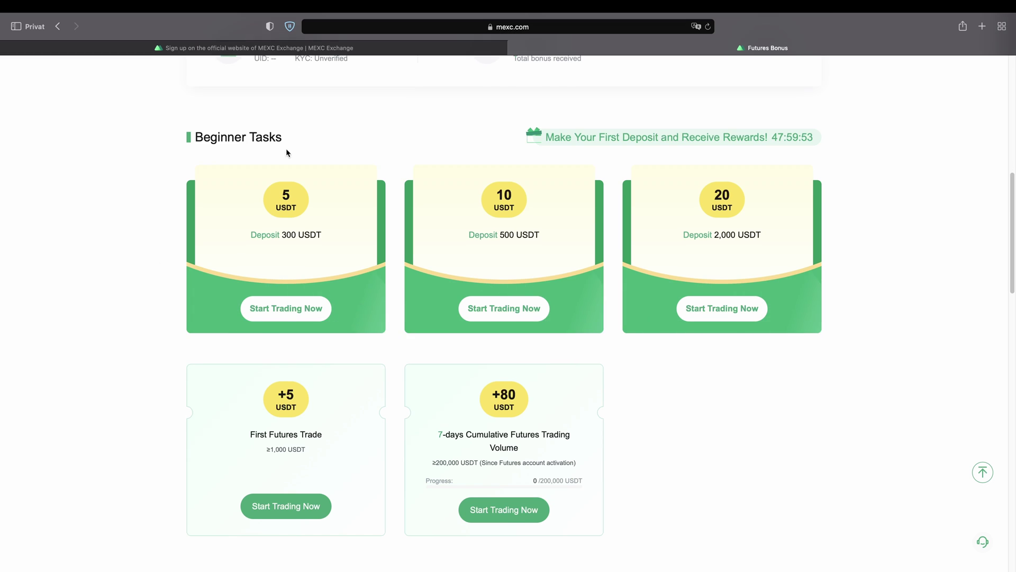
scroll(630, 188, down, 7)
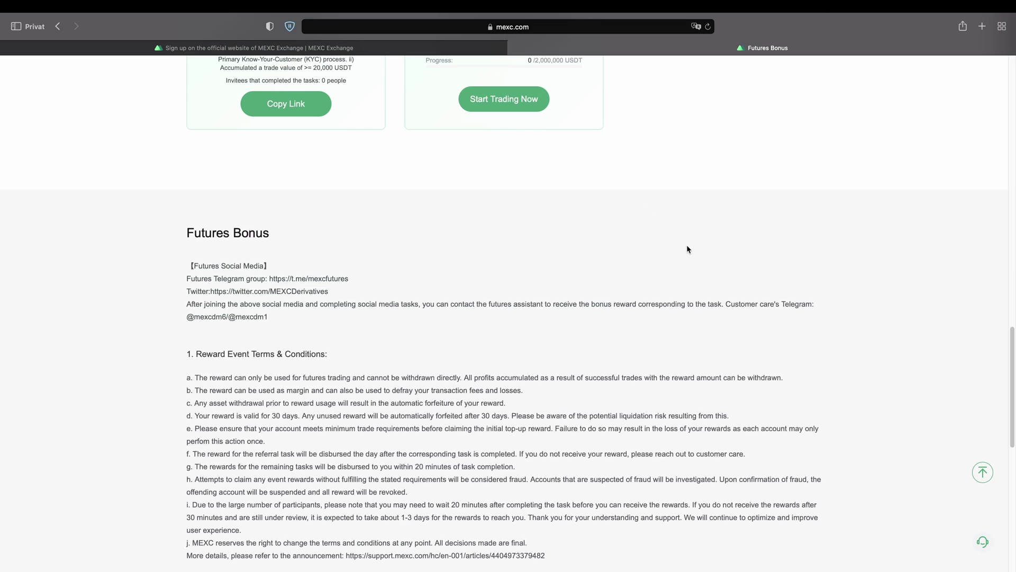
key(ctrl+shift+Tab)
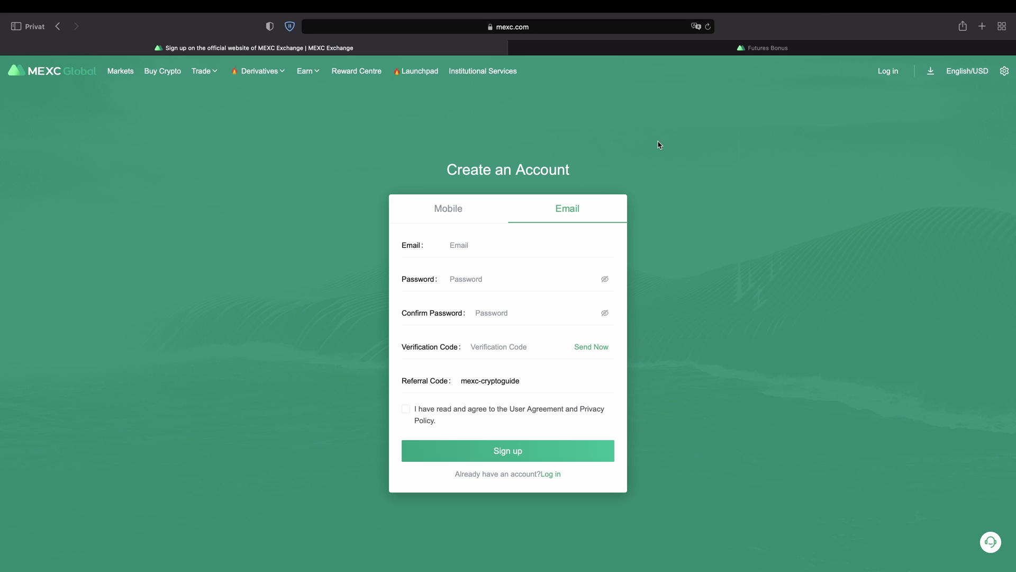